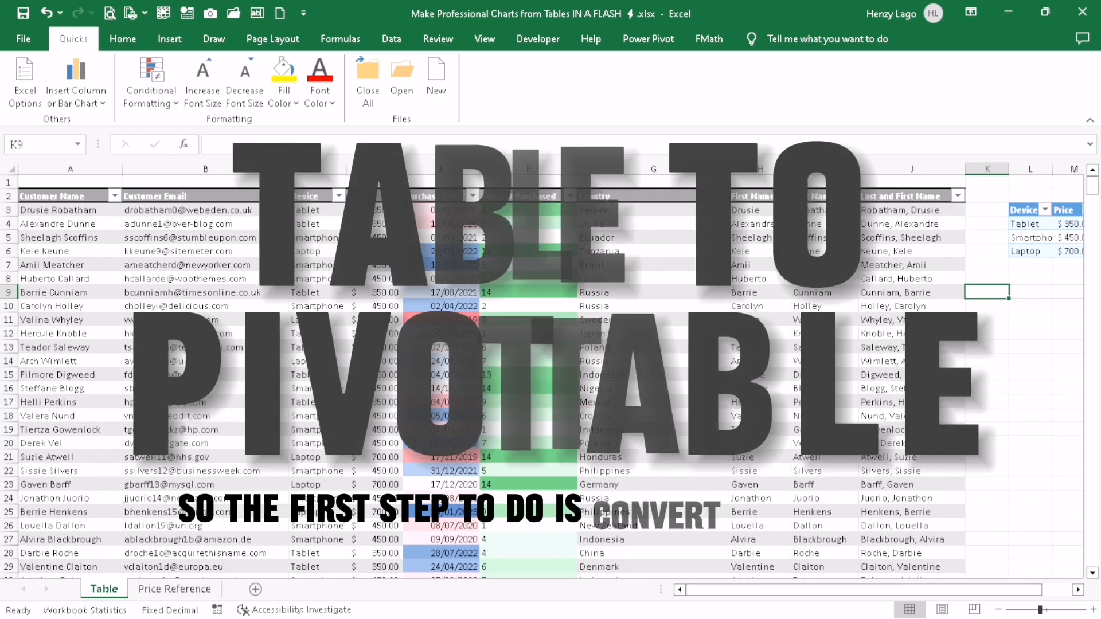
Create a PivotTable from the customer purchases table (Table2) on a new worksheet
{"action": "left_click", "coordinate": [375, 347]}
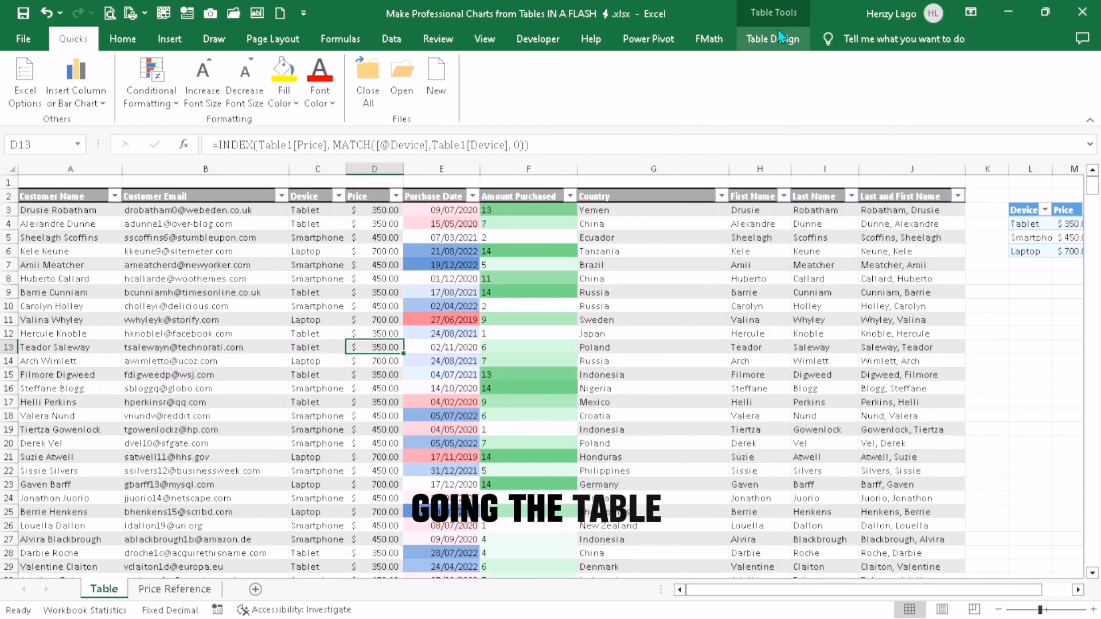
{"action": "left_click", "coordinate": [774, 38]}
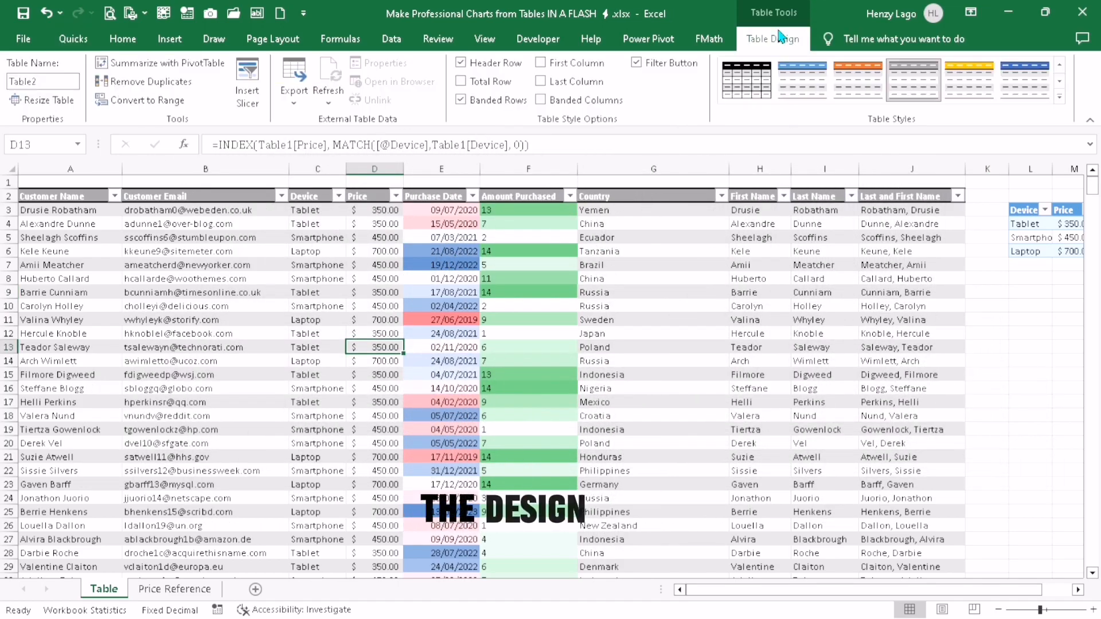
{"action": "left_click", "coordinate": [133, 64]}
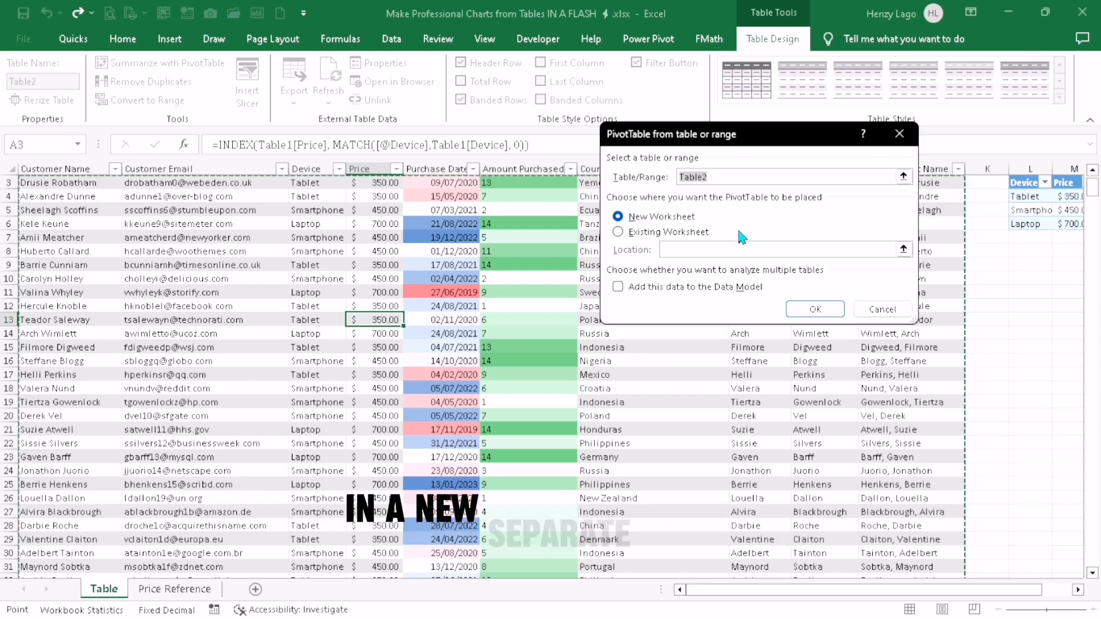
{"action": "left_click", "coordinate": [801, 312]}
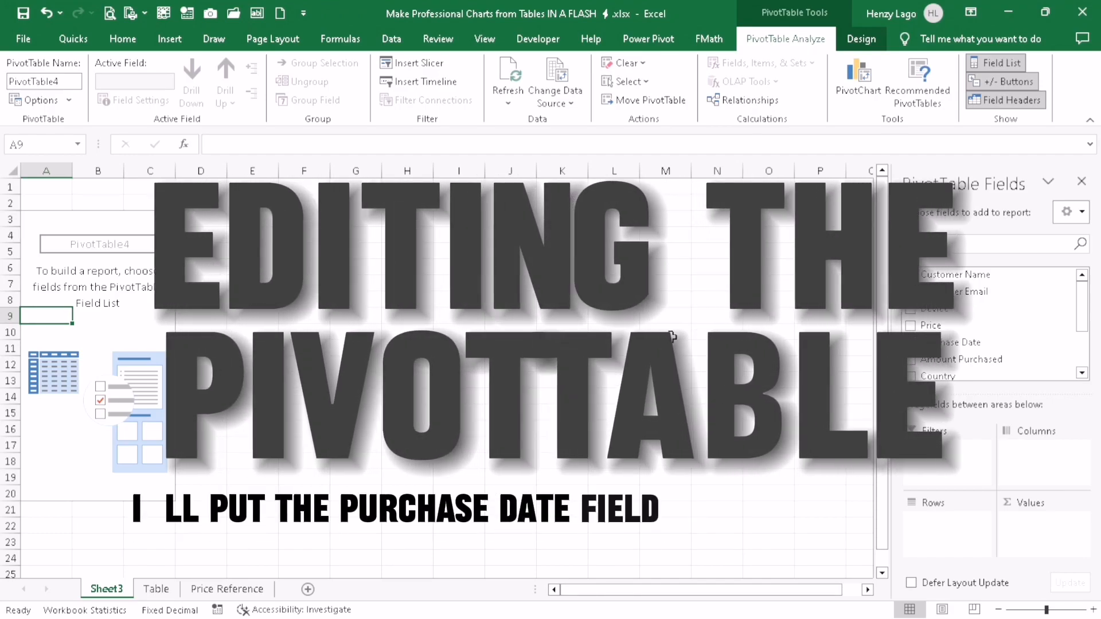
Lay out the PivotTable with Purchase Date as rows by years only, Device as columns and the sum of Amount Purchased as values
{"action": "left_click_drag", "start_coordinate": [672, 336], "coordinate": [951, 516]}
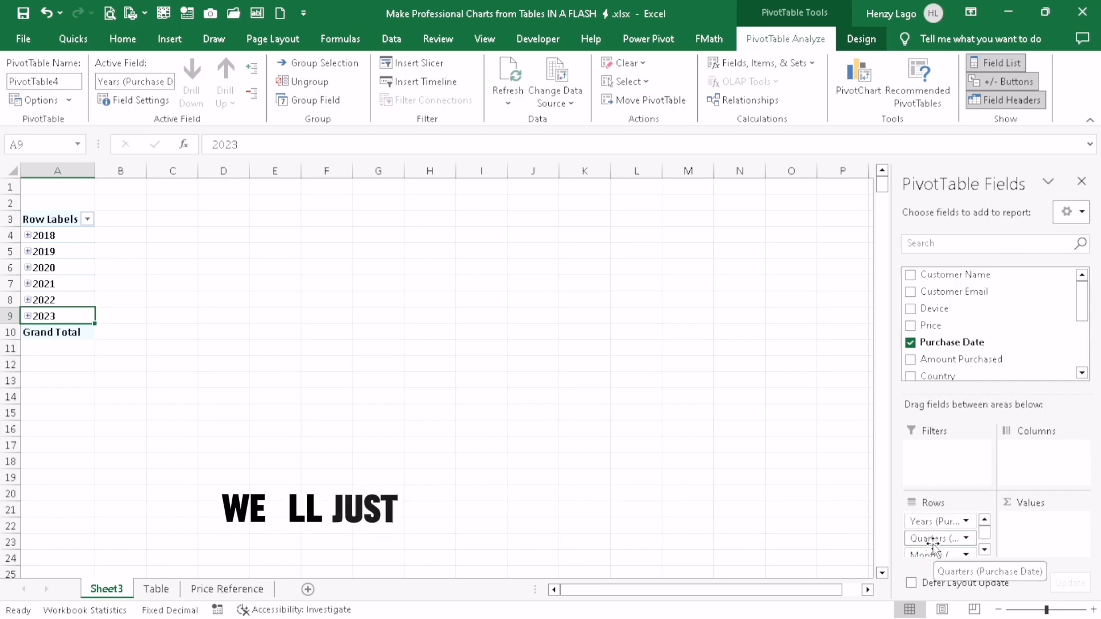
{"action": "left_click_drag", "start_coordinate": [929, 539], "coordinate": [848, 510]}
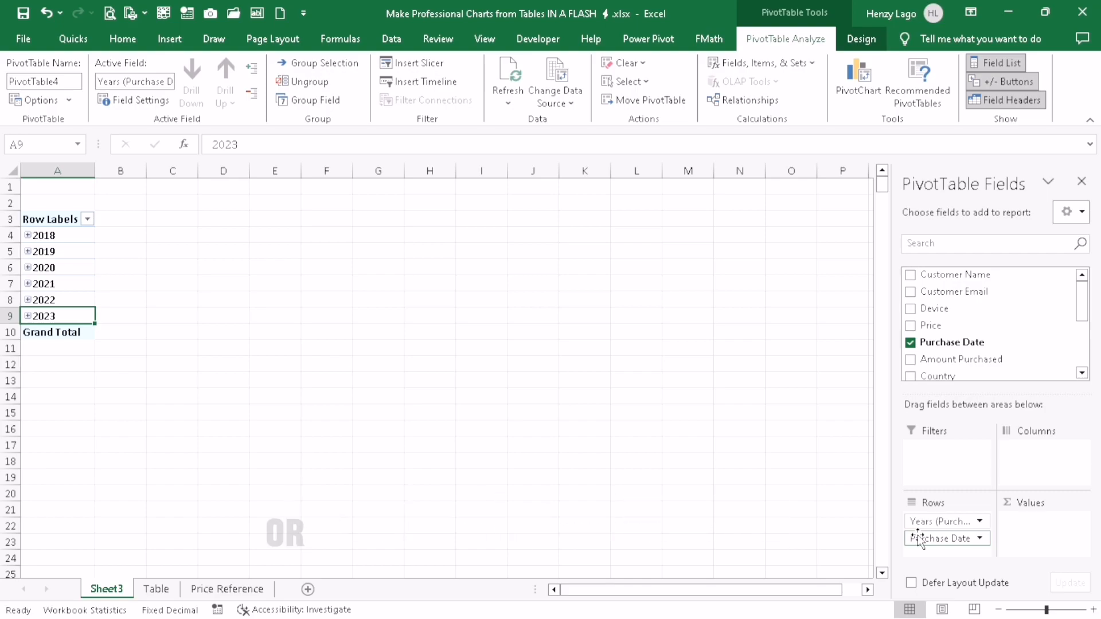
{"action": "left_click_drag", "start_coordinate": [925, 541], "coordinate": [804, 479]}
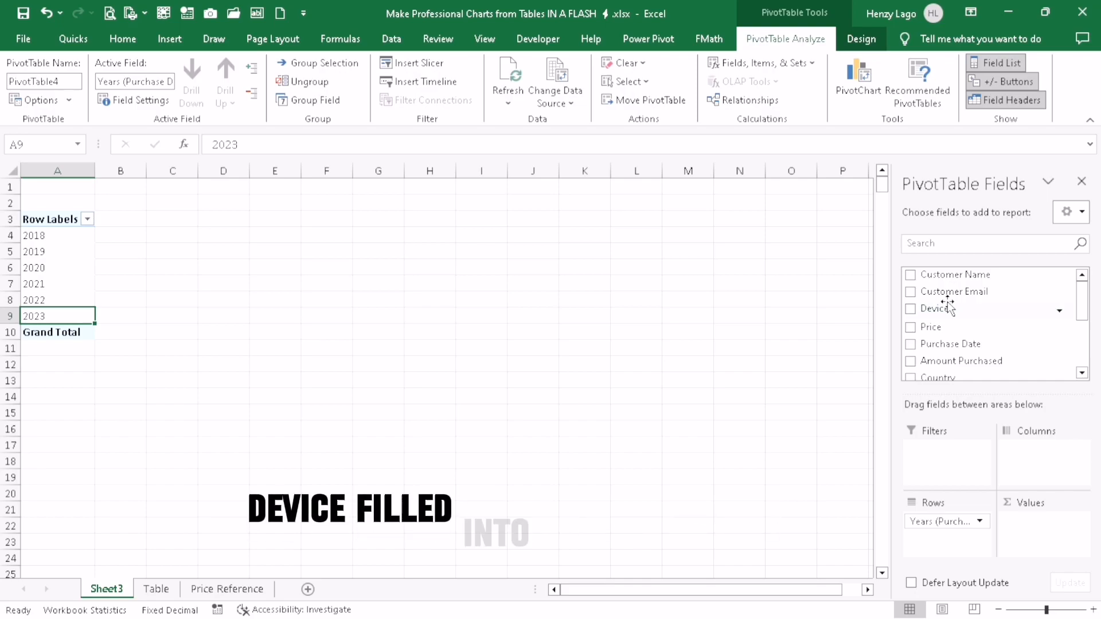
{"action": "left_click_drag", "start_coordinate": [948, 308], "coordinate": [1043, 465]}
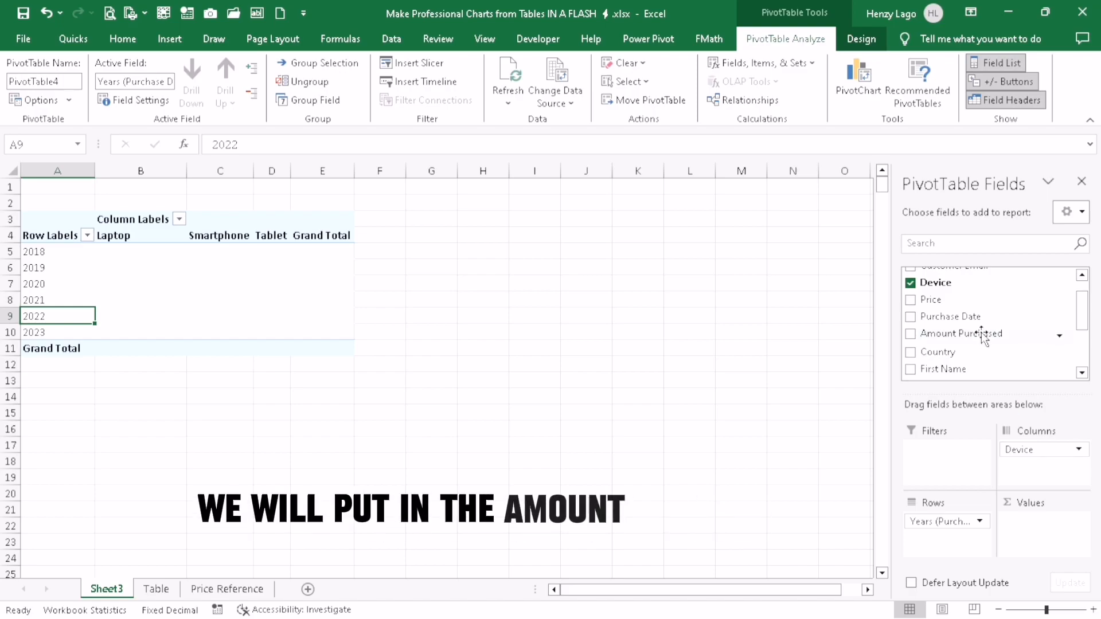
{"action": "left_click_drag", "start_coordinate": [982, 332], "coordinate": [1052, 527]}
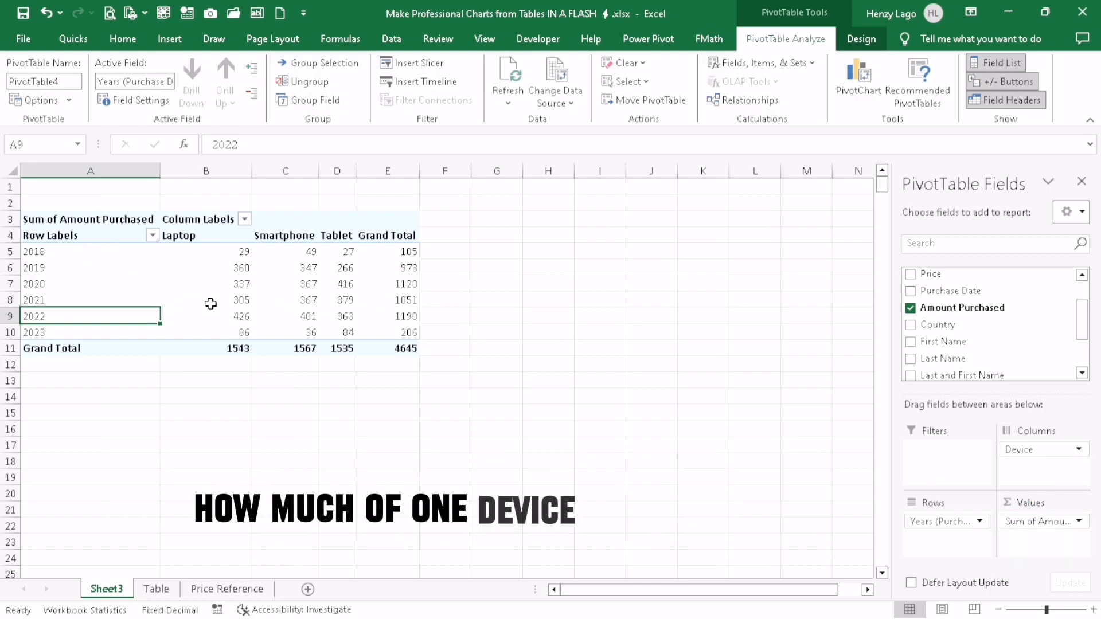
{"action": "mouse_move", "coordinate": [285, 296]}
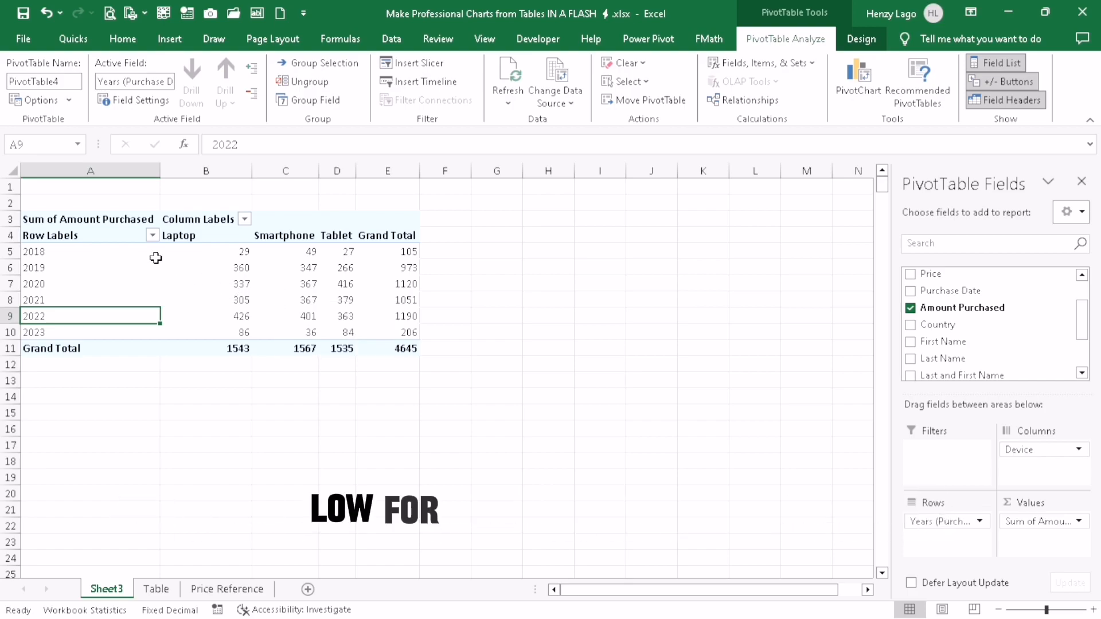
{"action": "mouse_move", "coordinate": [106, 253]}
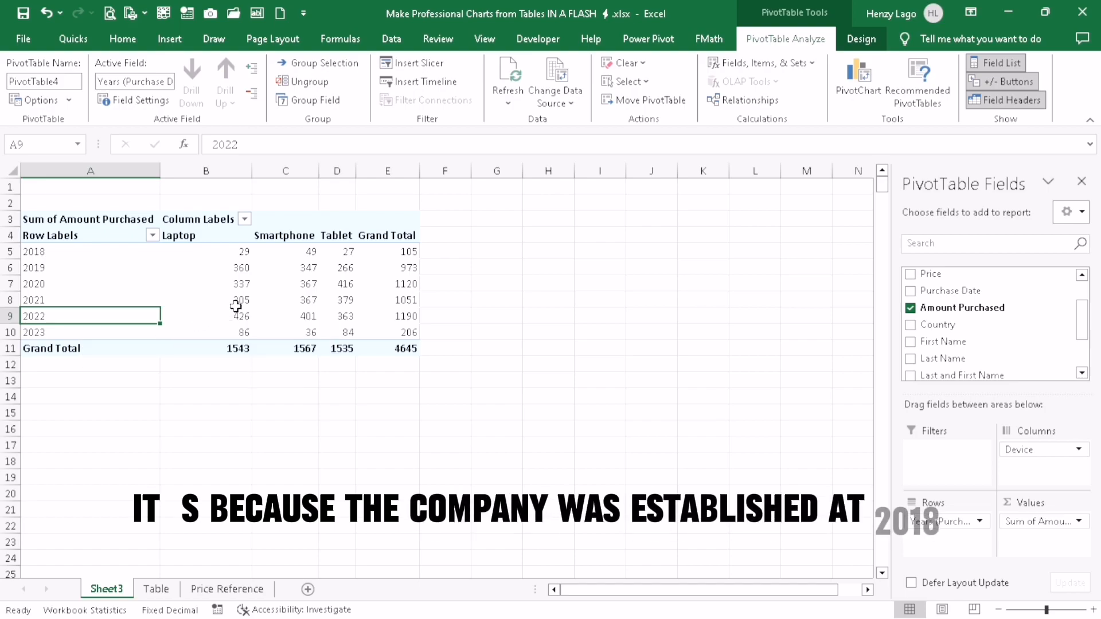
{"action": "mouse_move", "coordinate": [235, 307]}
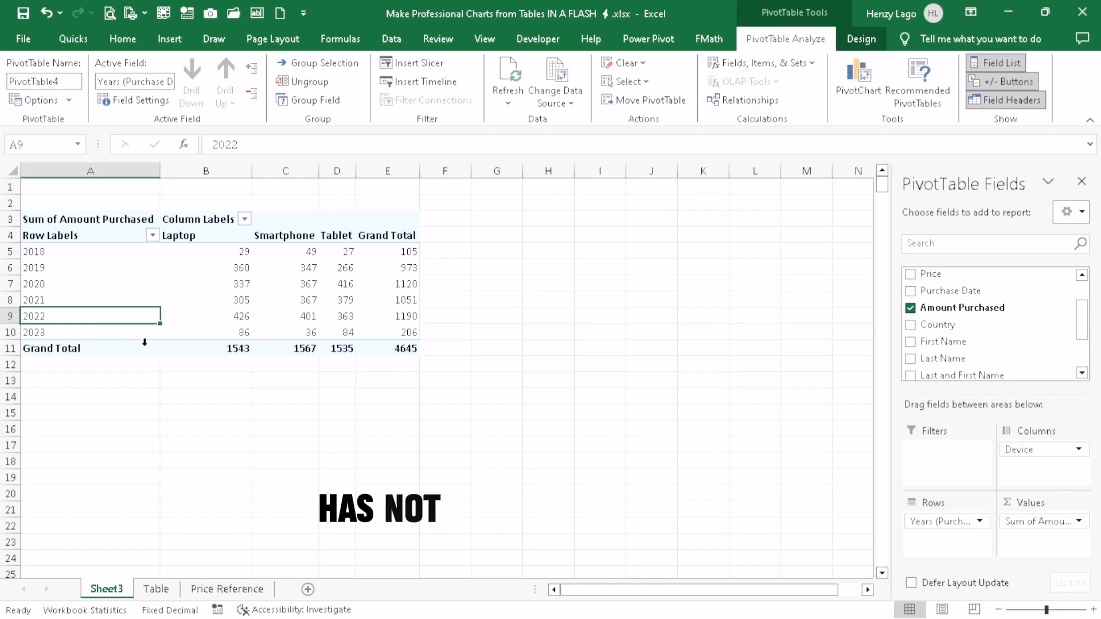
{"action": "mouse_move", "coordinate": [164, 345]}
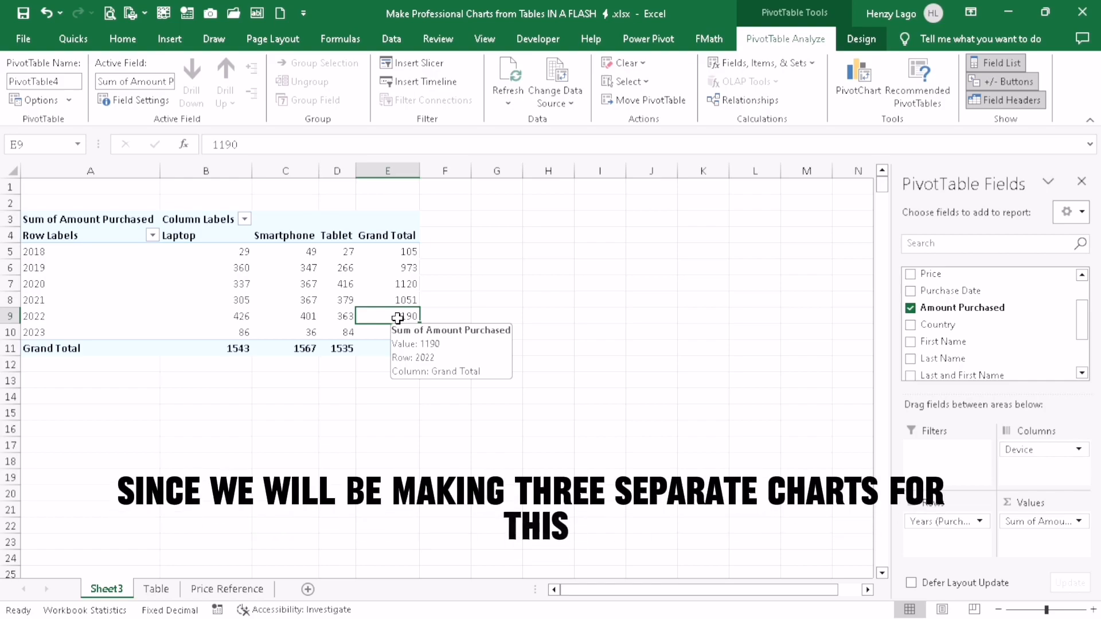
Duplicate the whole PivotTable twice on the same sheet, placing the copies at A15 and I3
{"action": "left_click", "coordinate": [347, 296]}
{"action": "key", "text": "ctrl+a"}
{"action": "key", "text": "ctrl+c"}
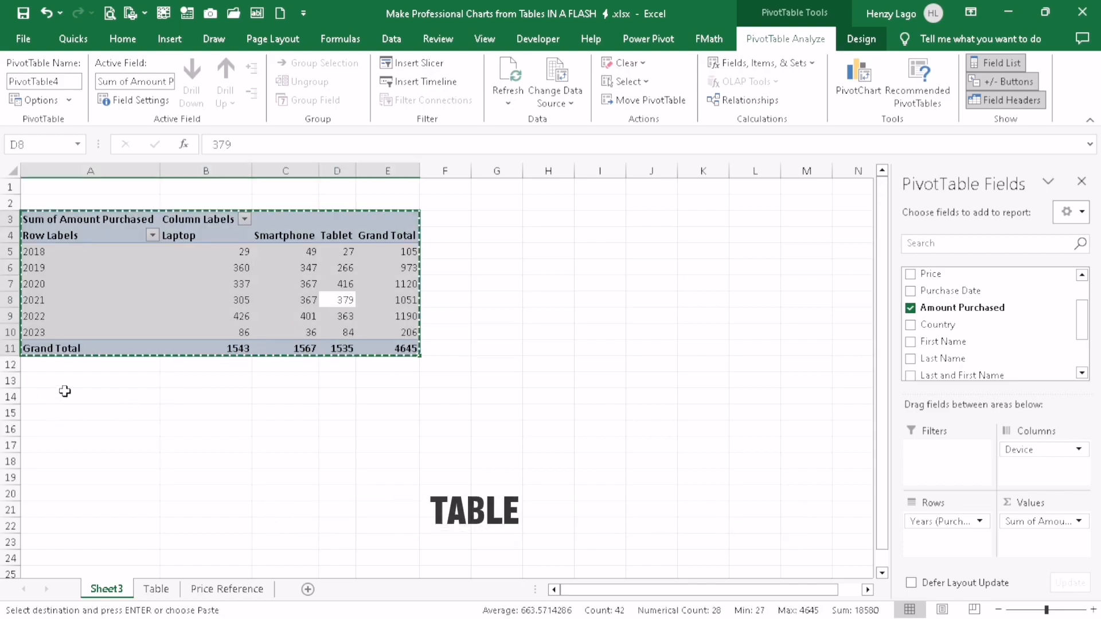
{"action": "left_click", "coordinate": [57, 415]}
{"action": "key", "text": "ctrl+v"}
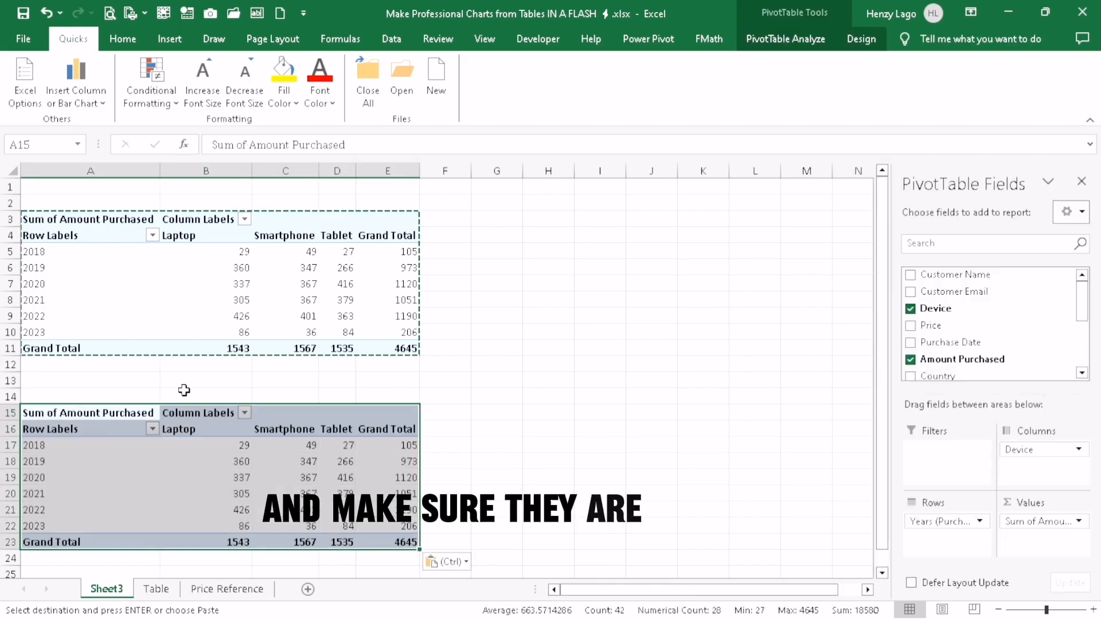
{"action": "left_click", "coordinate": [613, 214]}
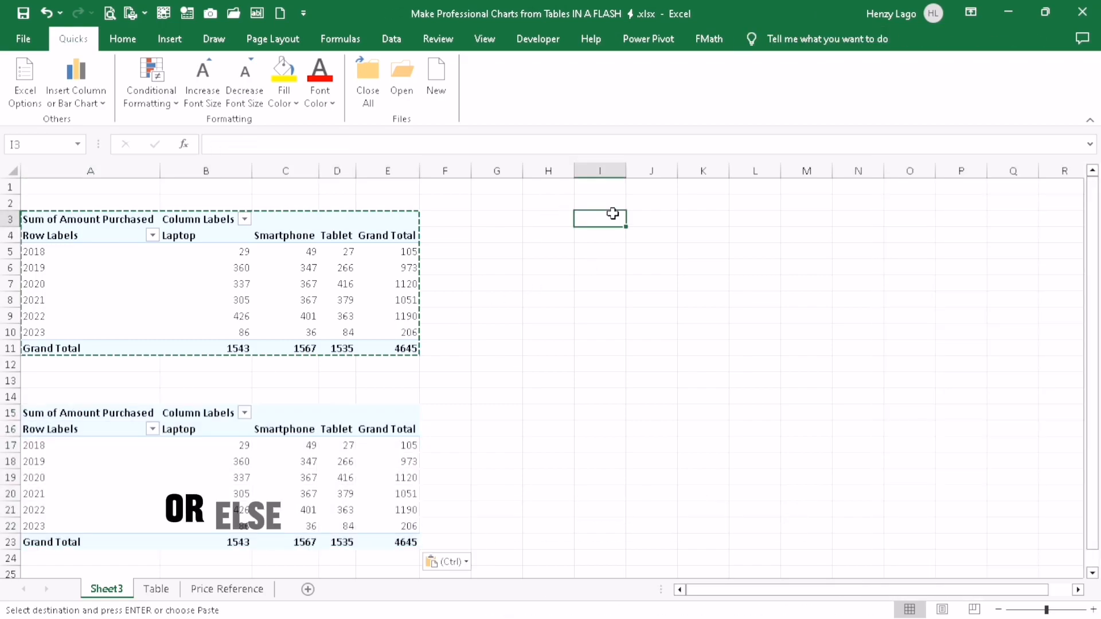
{"action": "key", "text": "ctrl+v"}
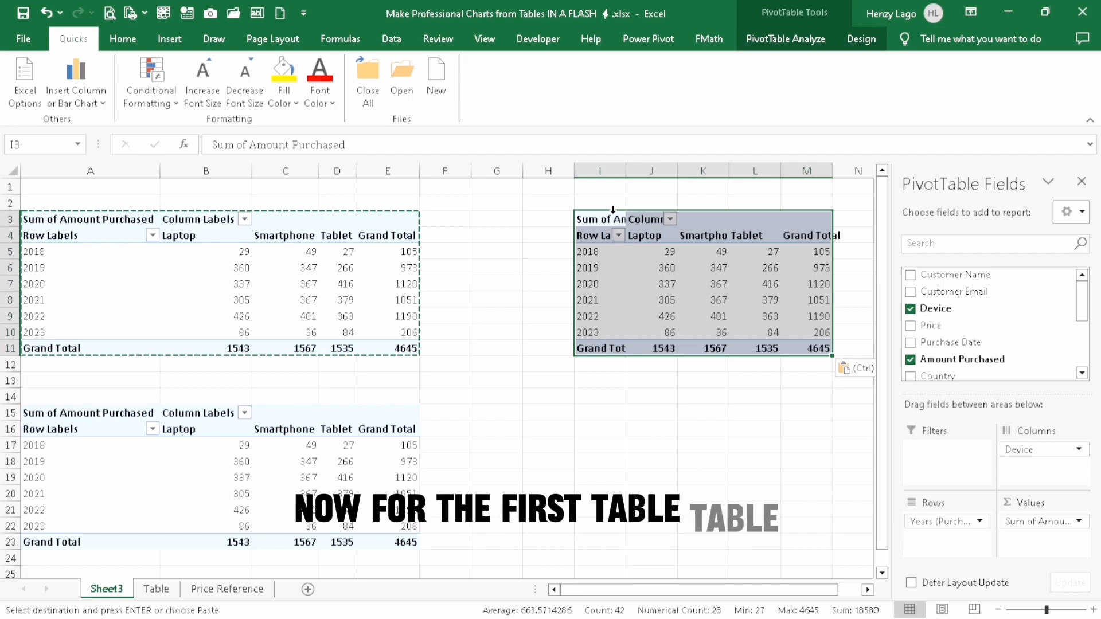
Insert a Line PivotChart based on the original PivotTable that starts at A3
{"action": "left_click", "coordinate": [276, 283]}
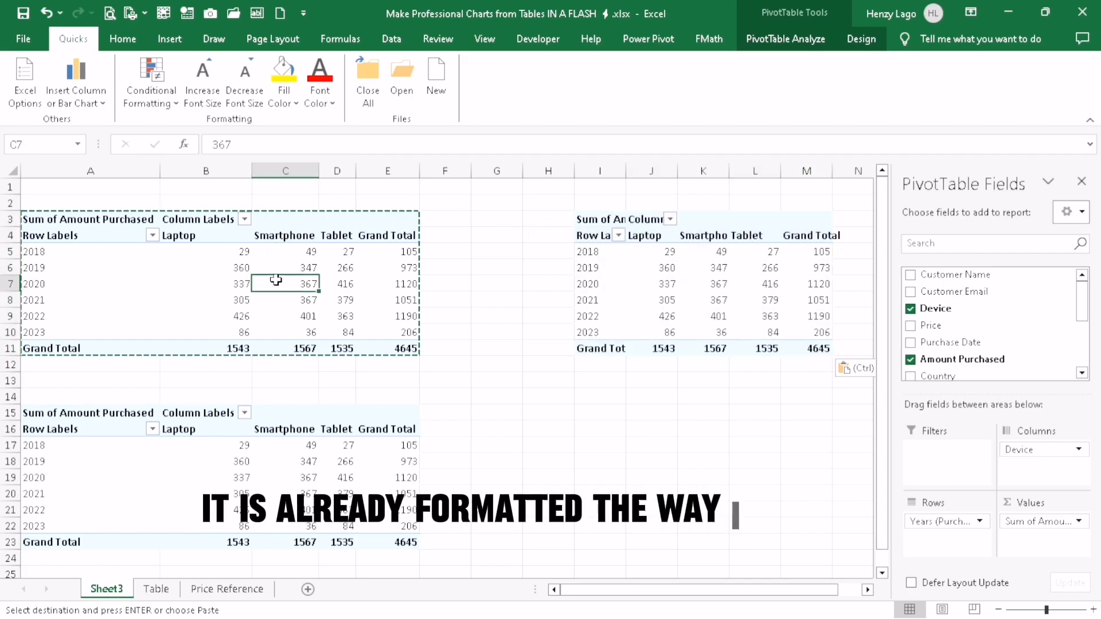
{"action": "key", "text": "Escape"}
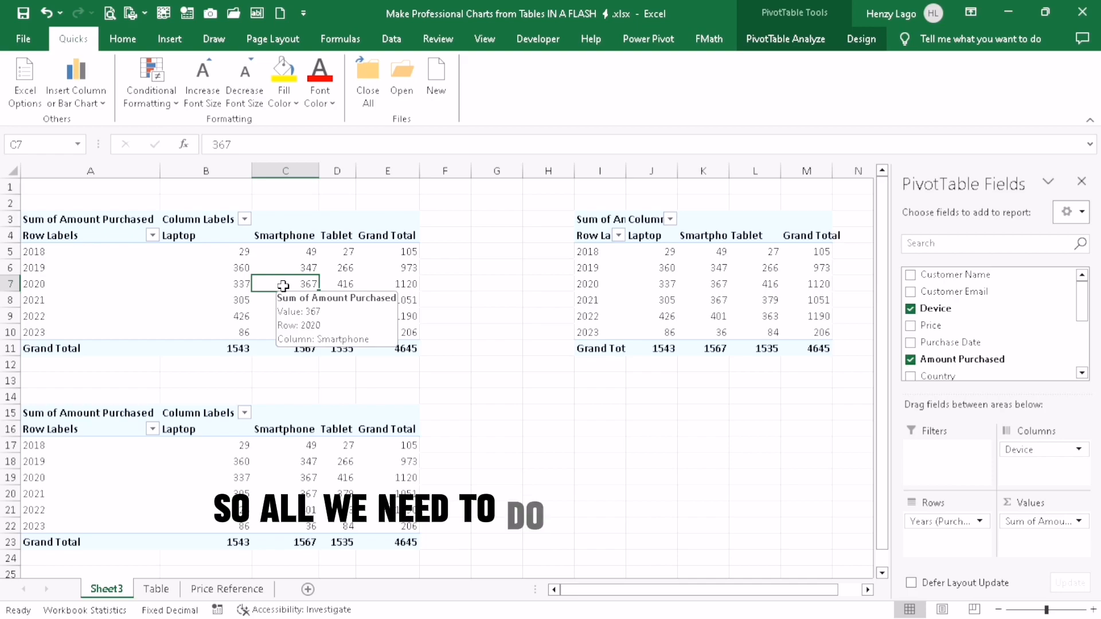
{"action": "left_click", "coordinate": [758, 50]}
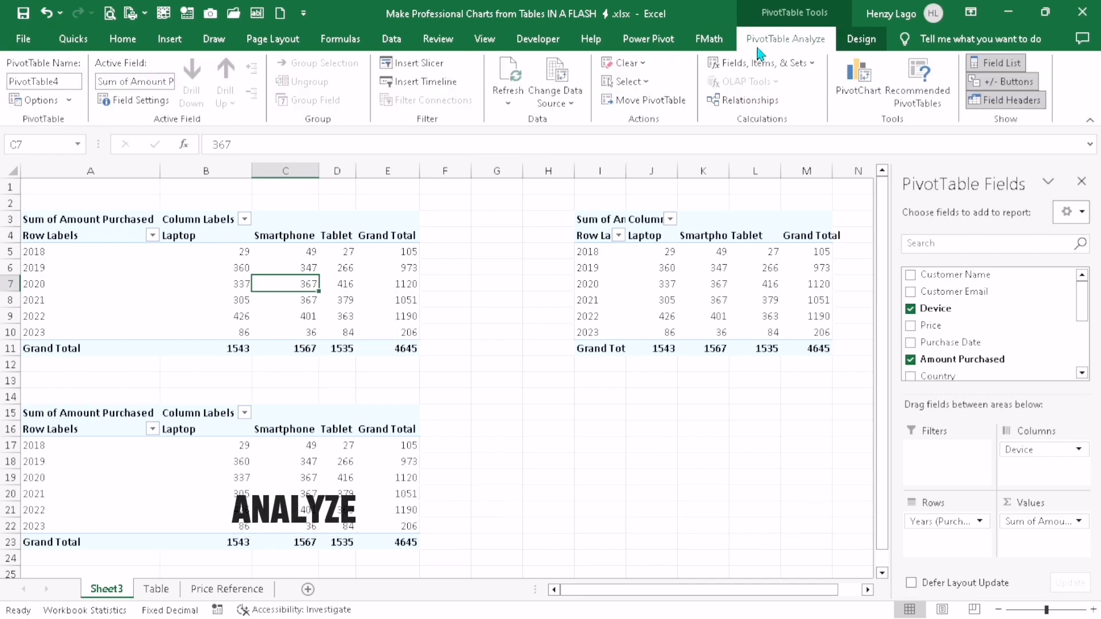
{"action": "left_click", "coordinate": [858, 77]}
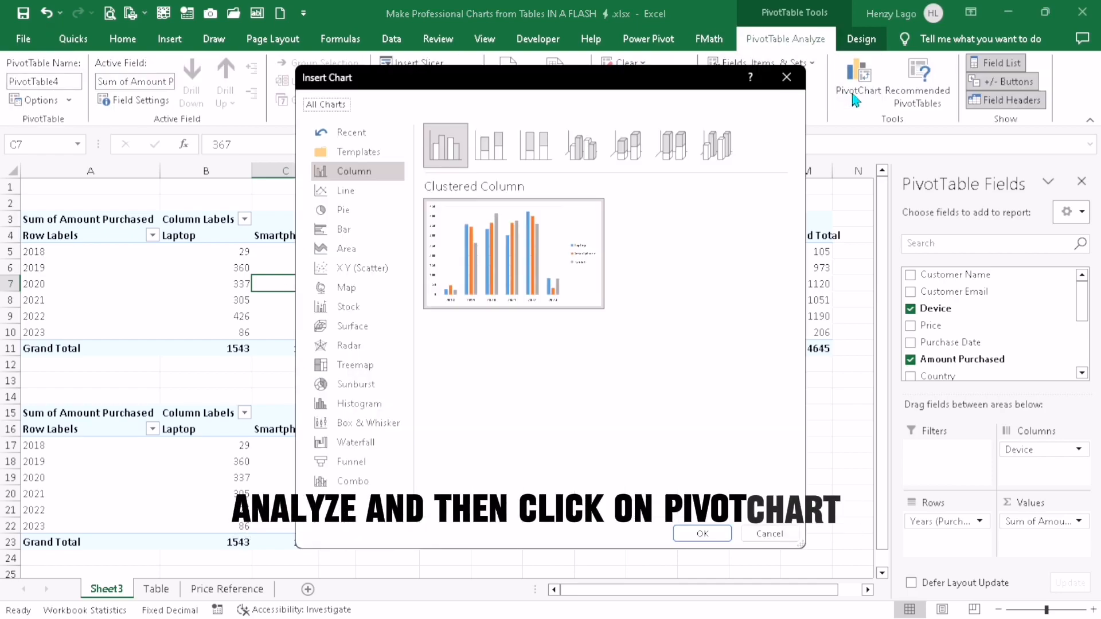
{"action": "left_click", "coordinate": [367, 192]}
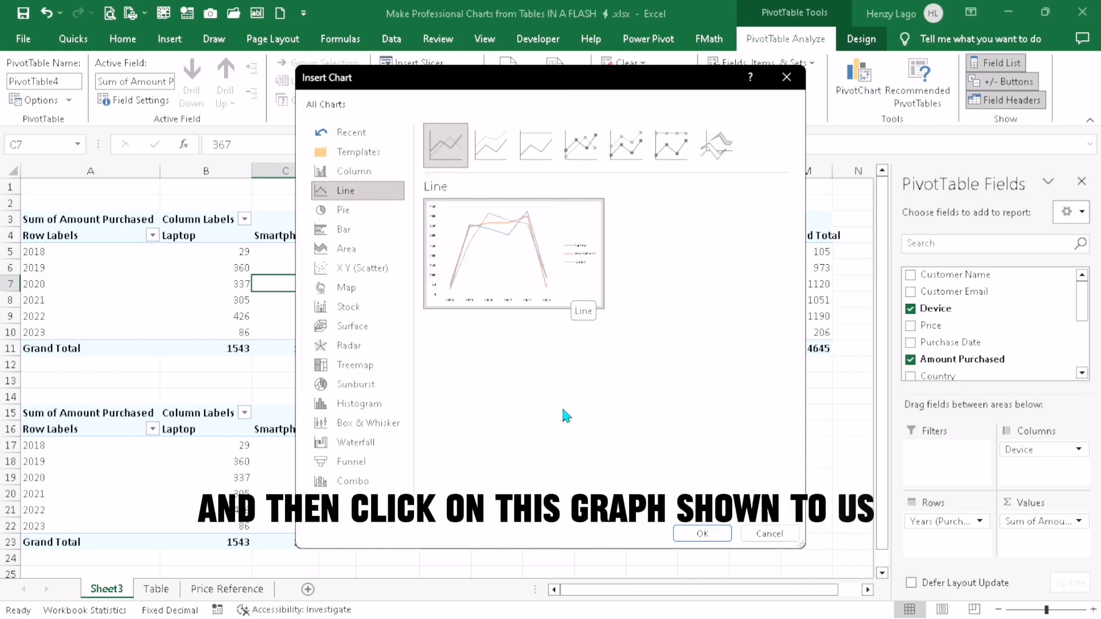
{"action": "mouse_move", "coordinate": [525, 247]}
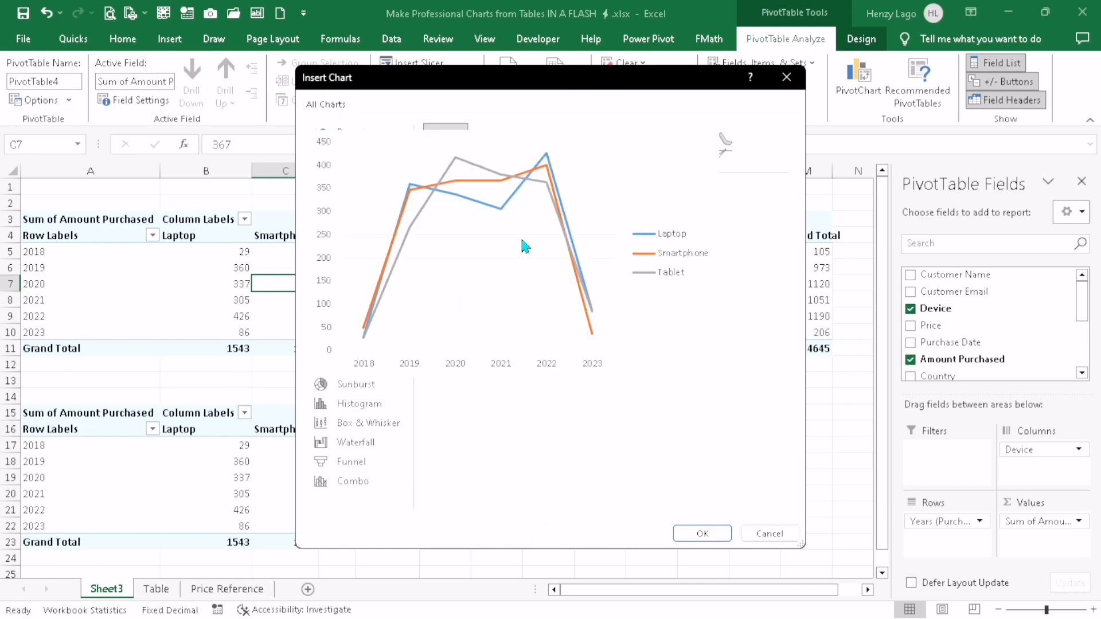
{"action": "left_click", "coordinate": [703, 535]}
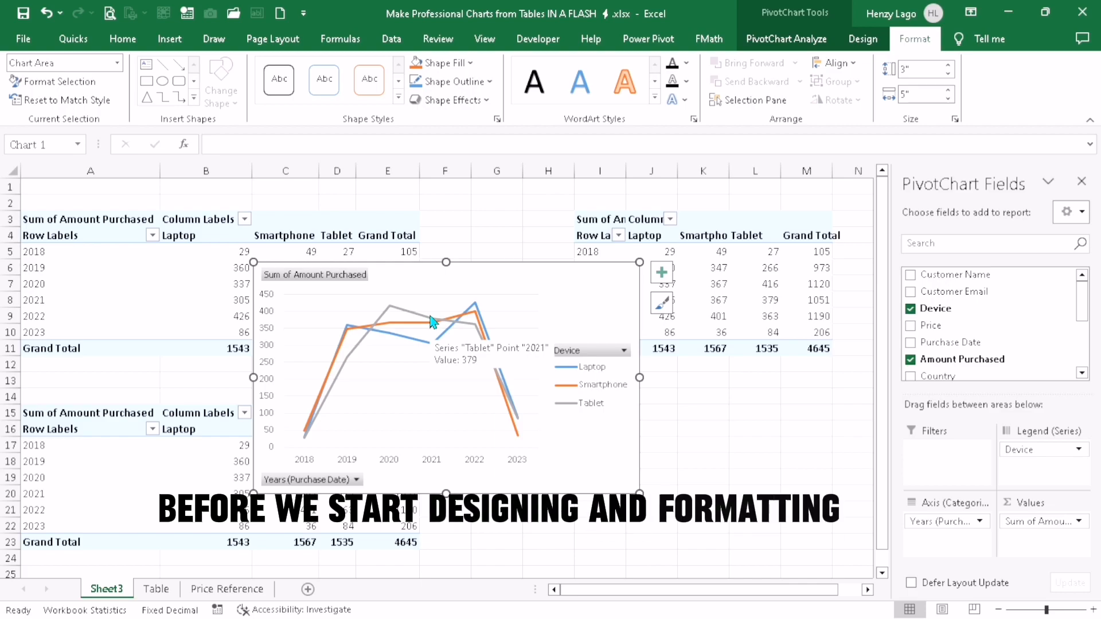
Add a new worksheet and name it Charts
{"action": "left_click", "coordinate": [308, 589]}
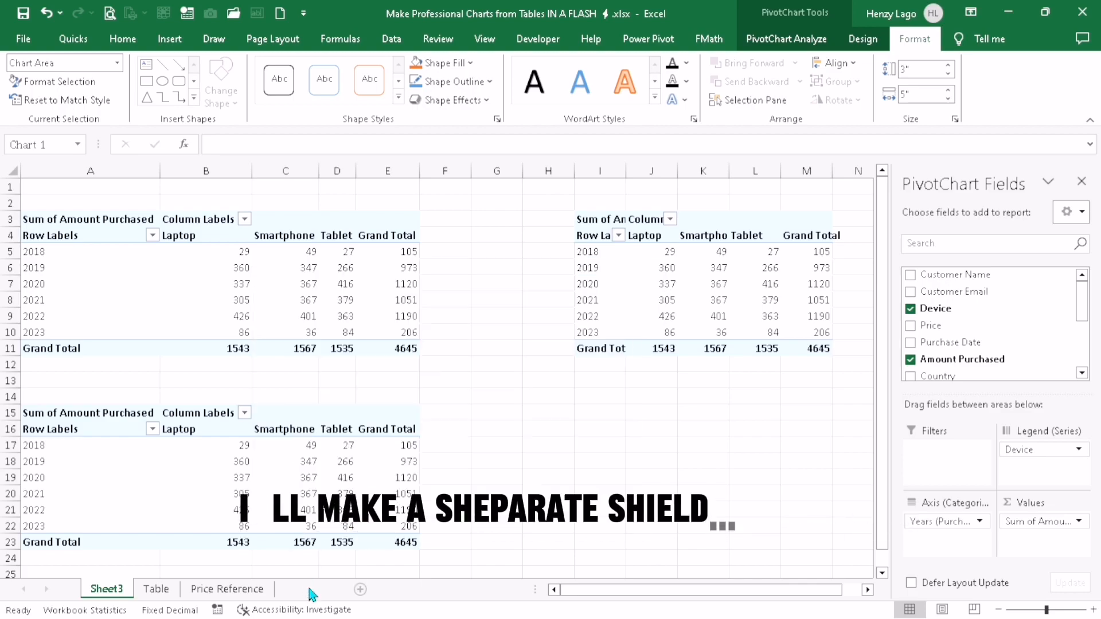
{"action": "double_click", "coordinate": [159, 589]}
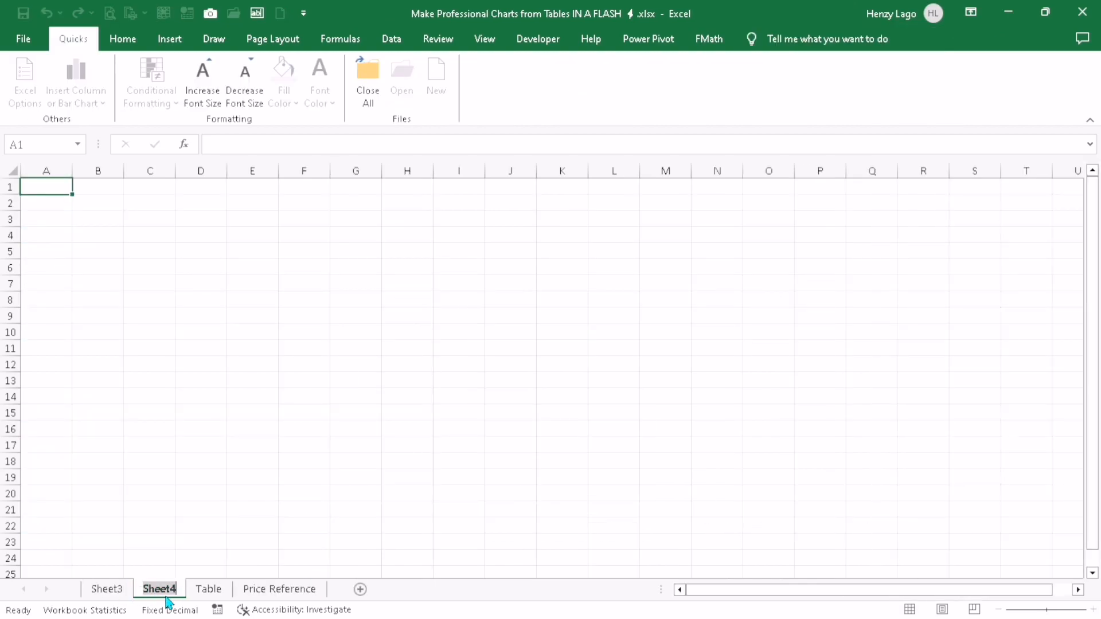
{"action": "type", "text": "Charts"}
{"action": "key", "text": "Return"}
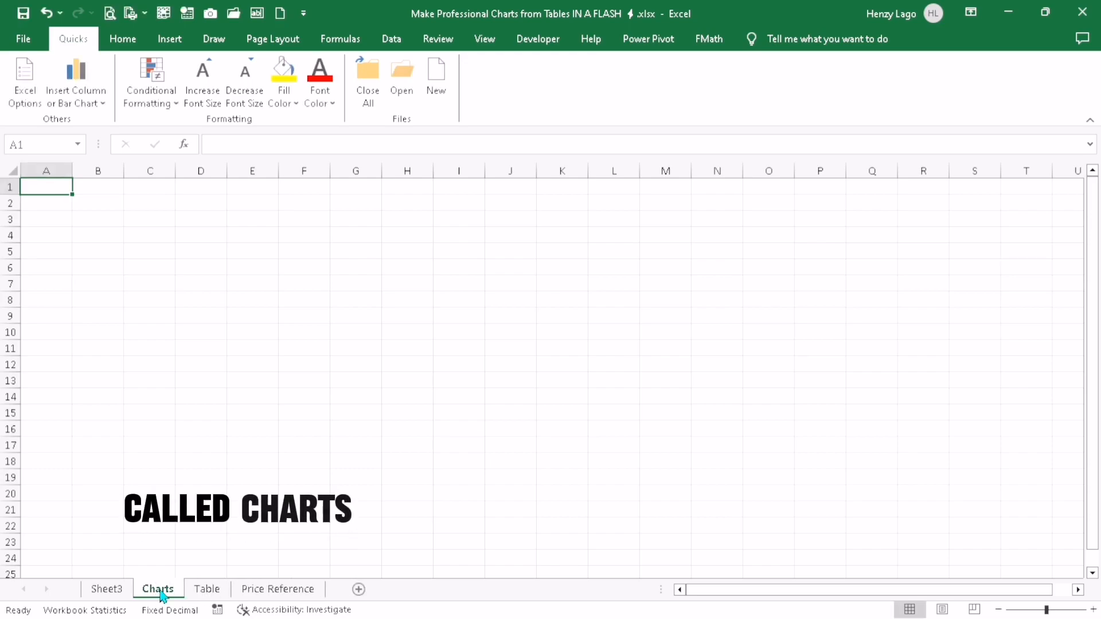
Move the line PivotChart from Sheet3 to the Charts sheet
{"action": "left_click", "coordinate": [106, 589]}
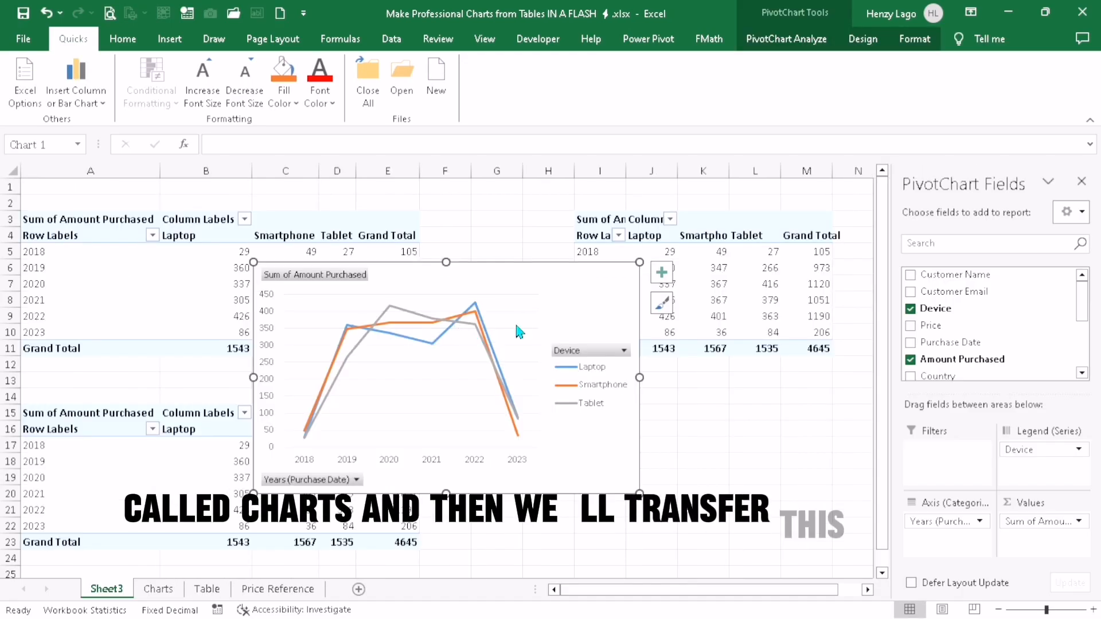
{"action": "key", "text": "ctrl+x"}
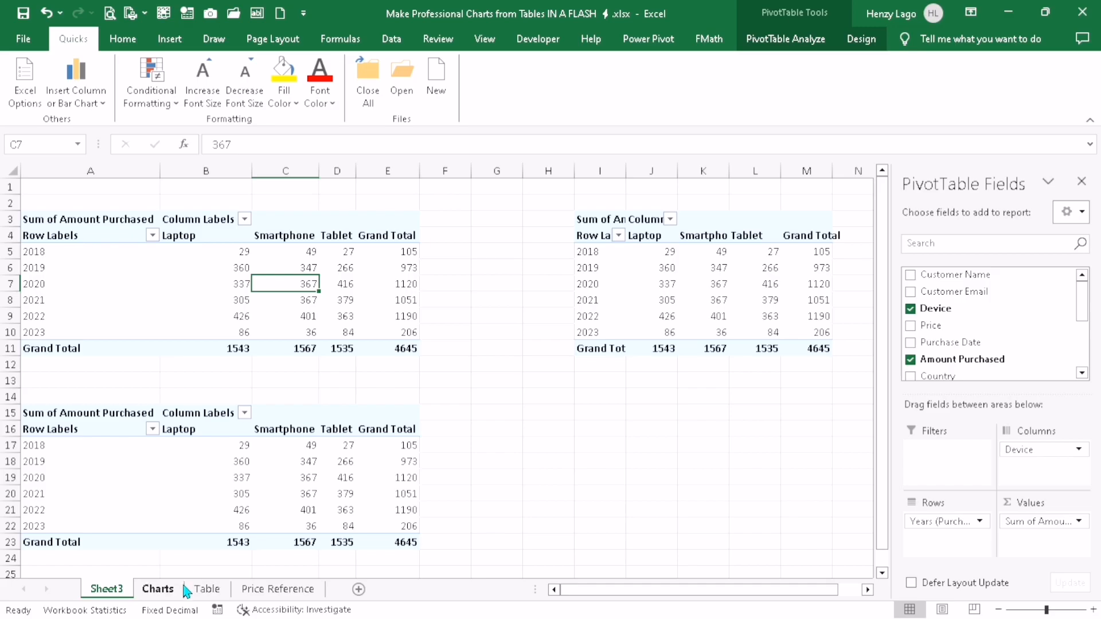
{"action": "left_click", "coordinate": [166, 589]}
{"action": "key", "text": "ctrl+v"}
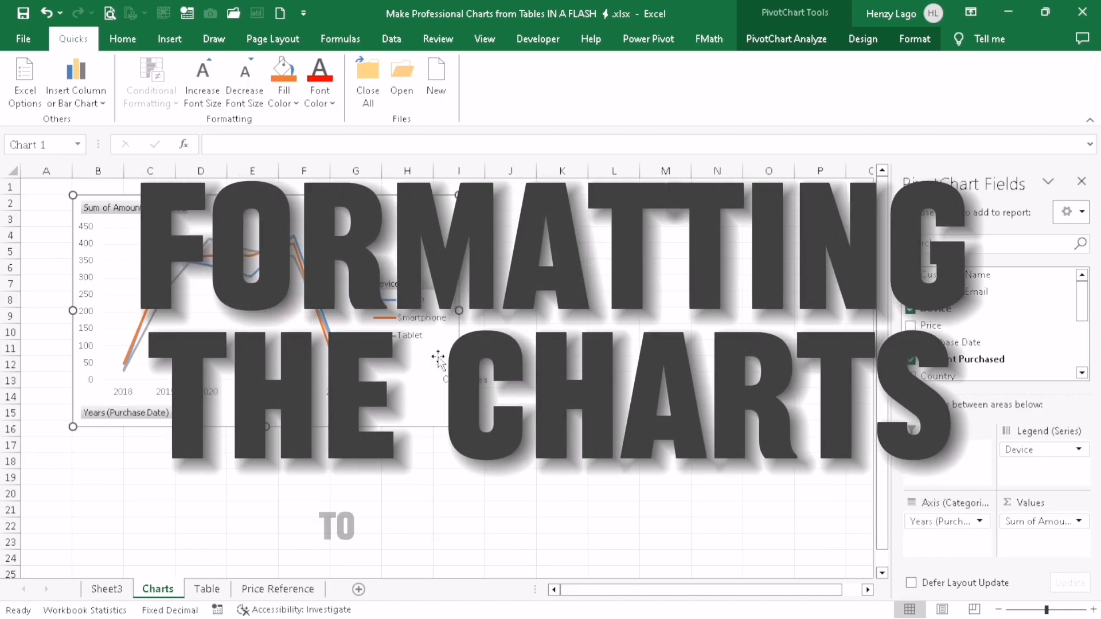
Apply an alignment option to the line PivotChart on the Charts sheet
{"action": "left_click", "coordinate": [927, 40]}
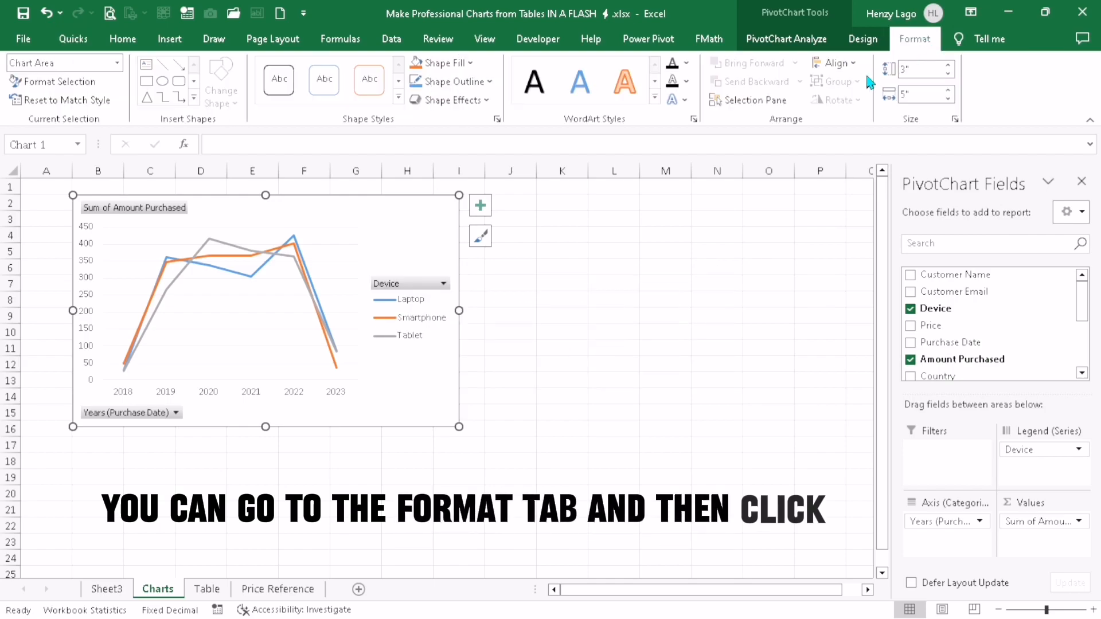
{"action": "left_click", "coordinate": [834, 63]}
{"action": "left_click", "coordinate": [851, 240]}
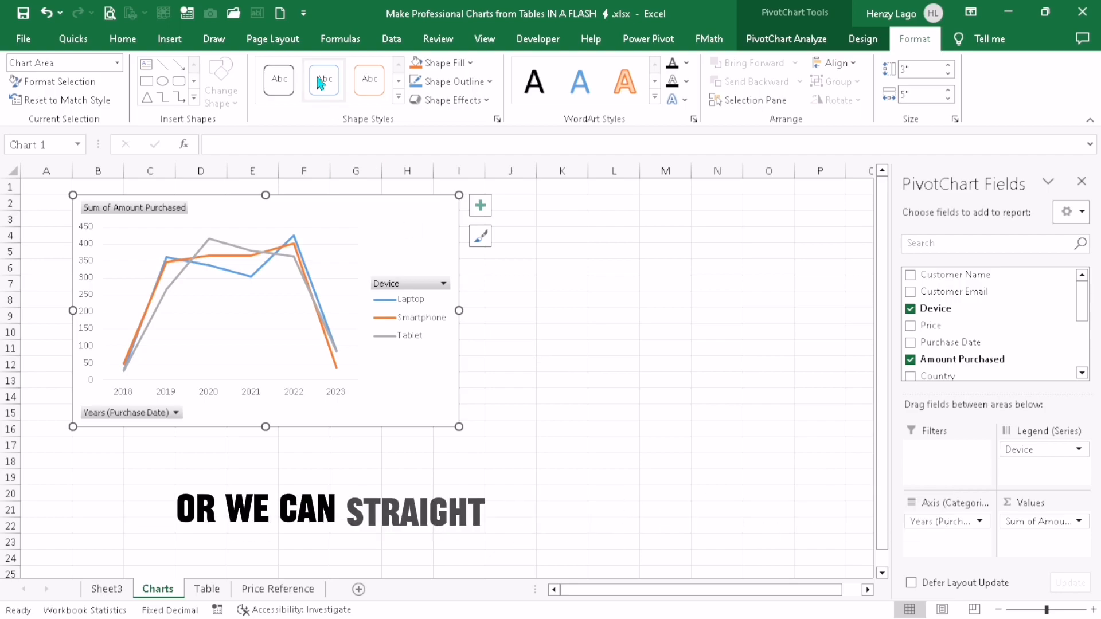
{"action": "left_click", "coordinate": [296, 45]}
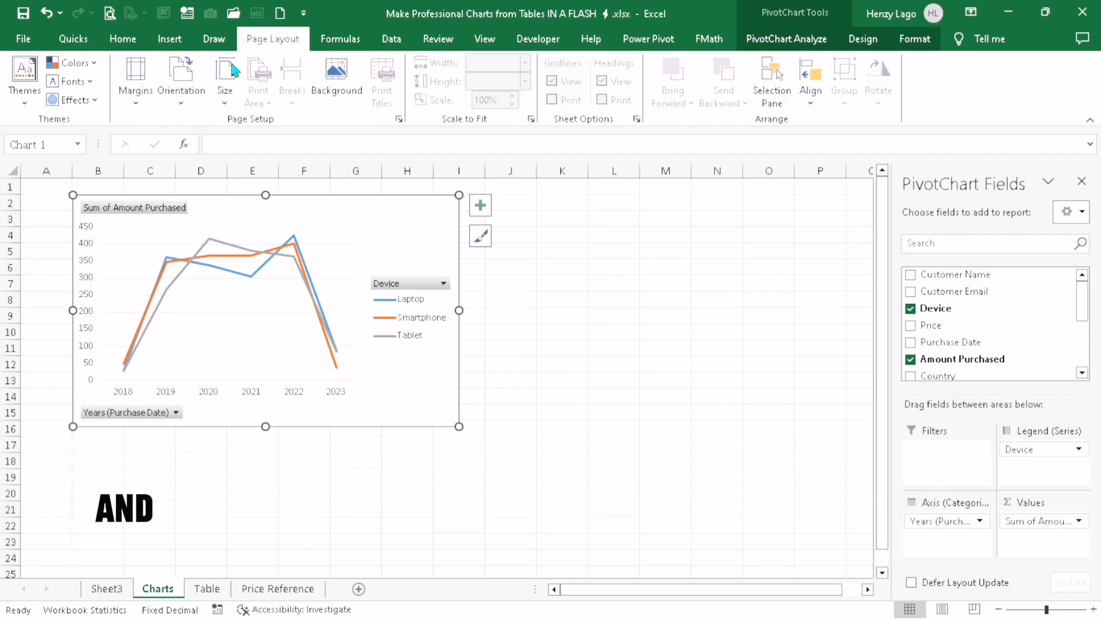
{"action": "left_click", "coordinate": [25, 80]}
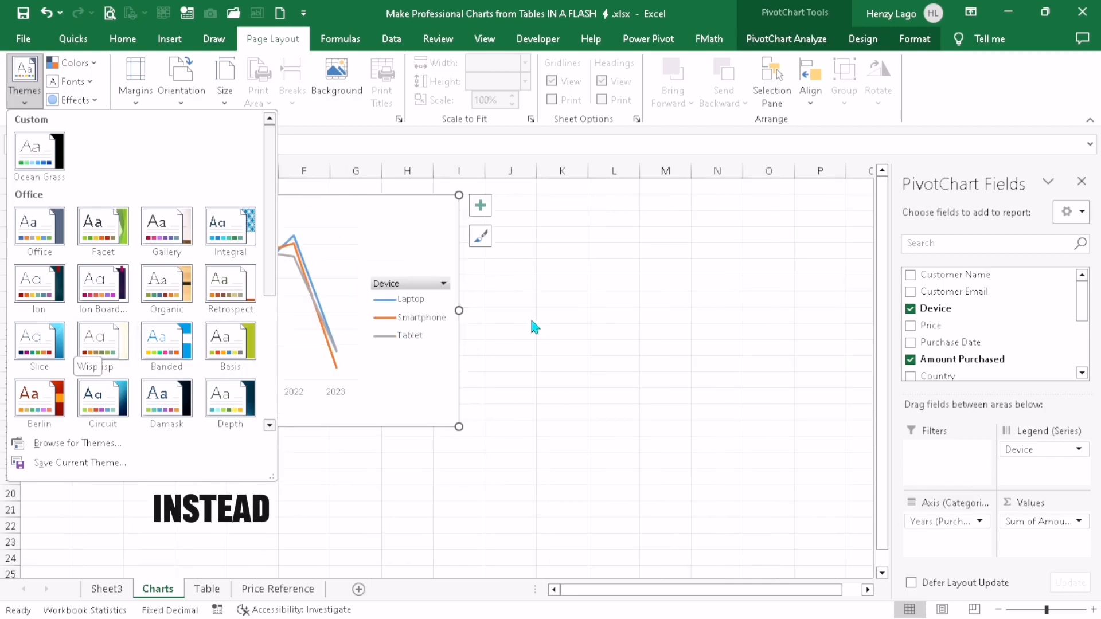
{"action": "left_click", "coordinate": [562, 324]}
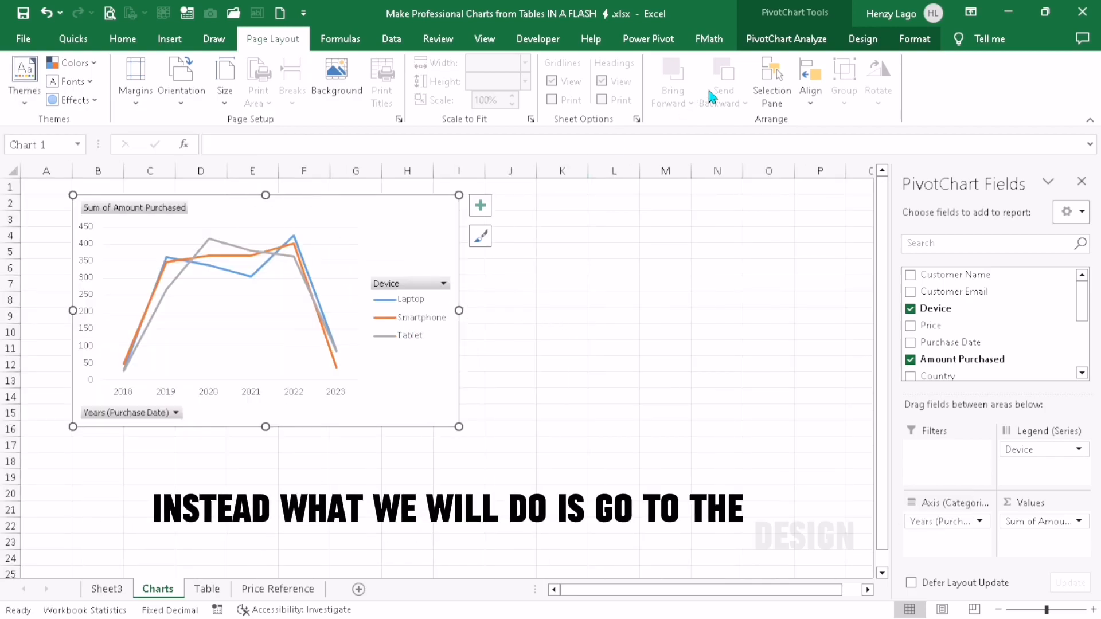
Recolour the line PivotChart on the Charts sheet with the green monochromatic palette
{"action": "left_click", "coordinate": [868, 41]}
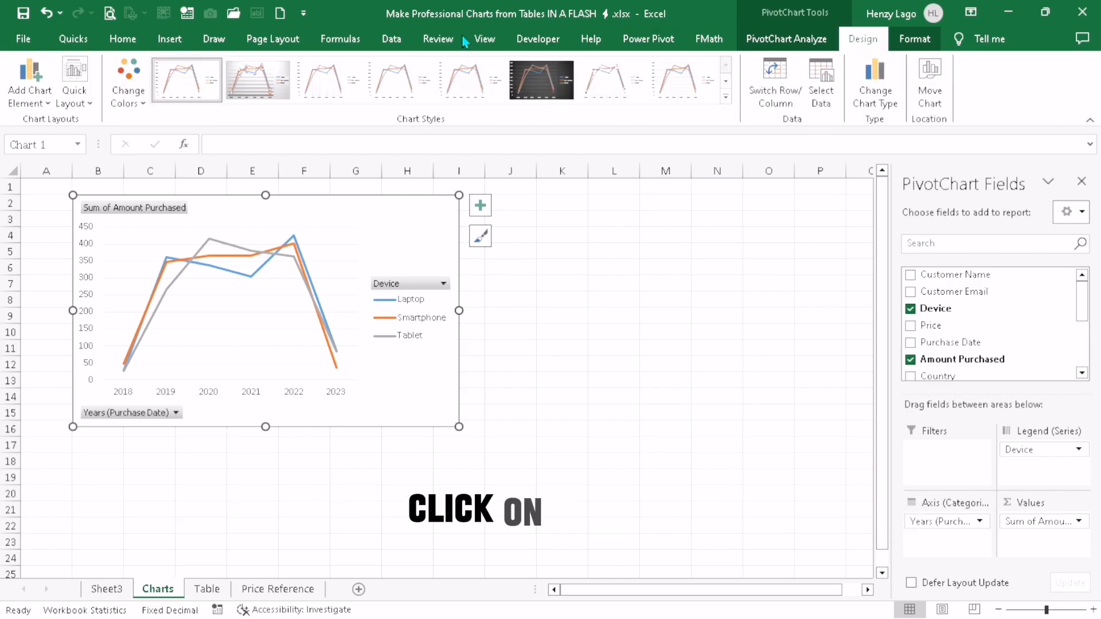
{"action": "left_click", "coordinate": [126, 93]}
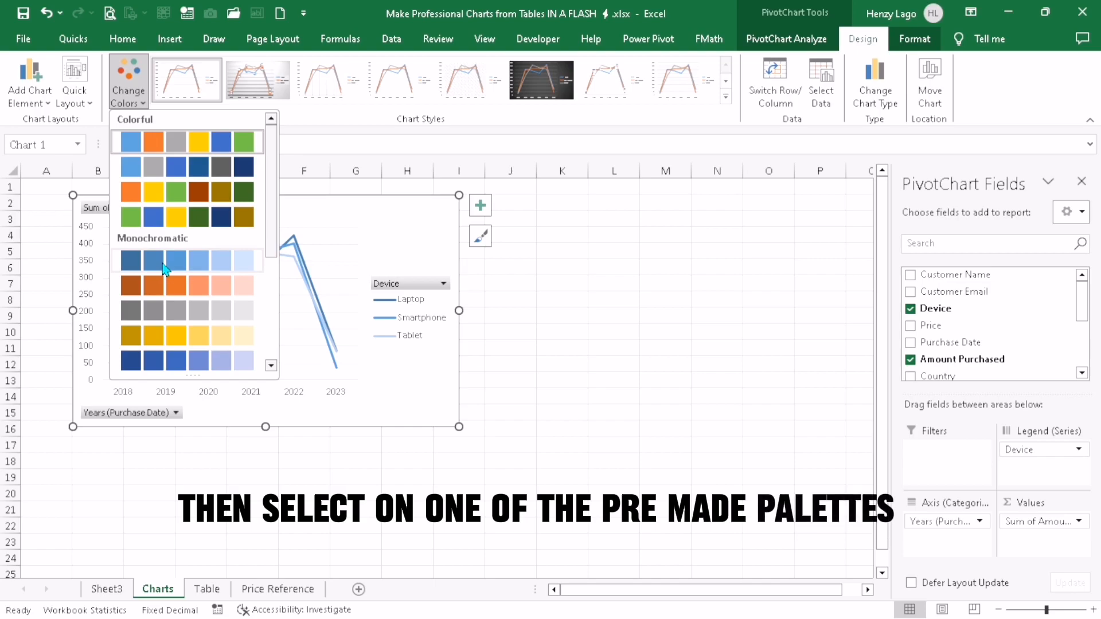
{"action": "scroll", "coordinate": [170, 267], "scroll_direction": "down", "scroll_amount": 3}
{"action": "left_click", "coordinate": [182, 264]}
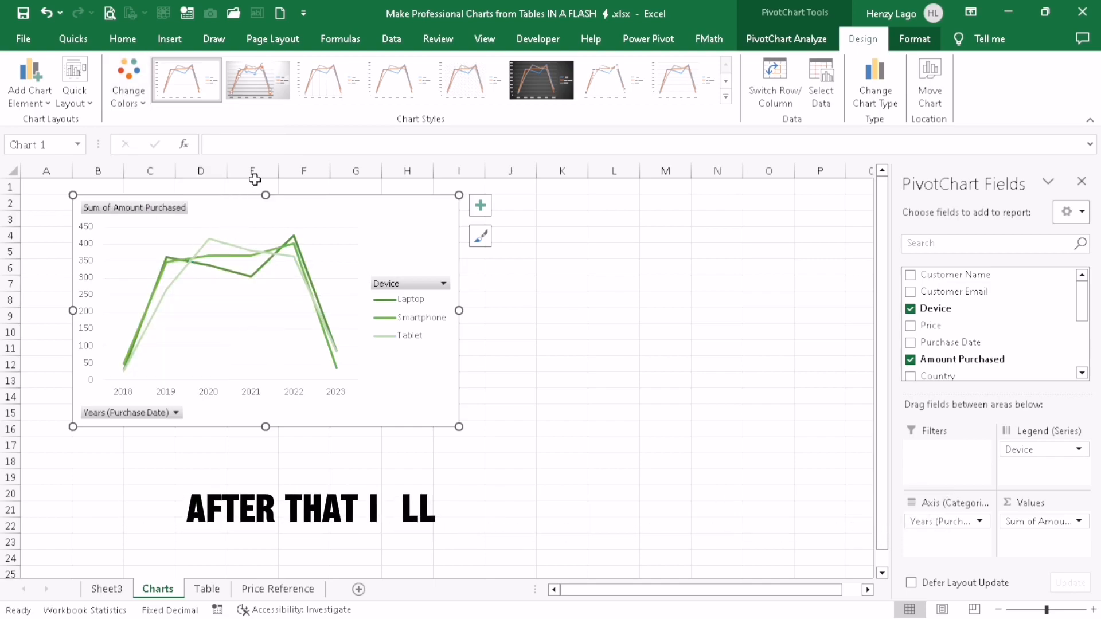
Apply the third chart style, with line markers, to the line PivotChart and hide all its field buttons
{"action": "left_click", "coordinate": [323, 91]}
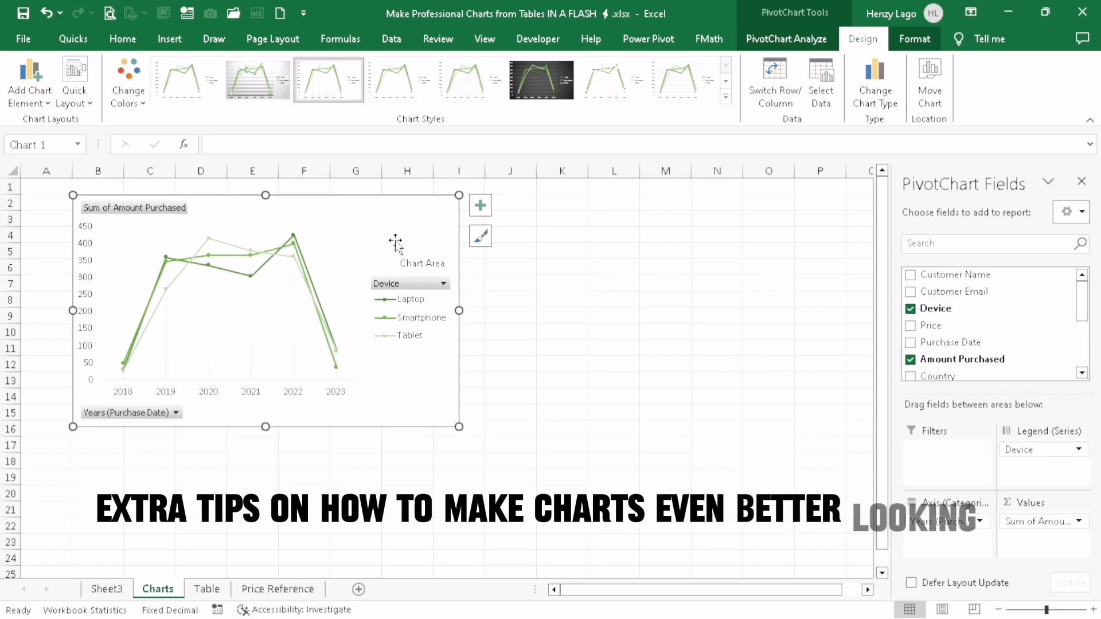
{"action": "right_click", "coordinate": [127, 414]}
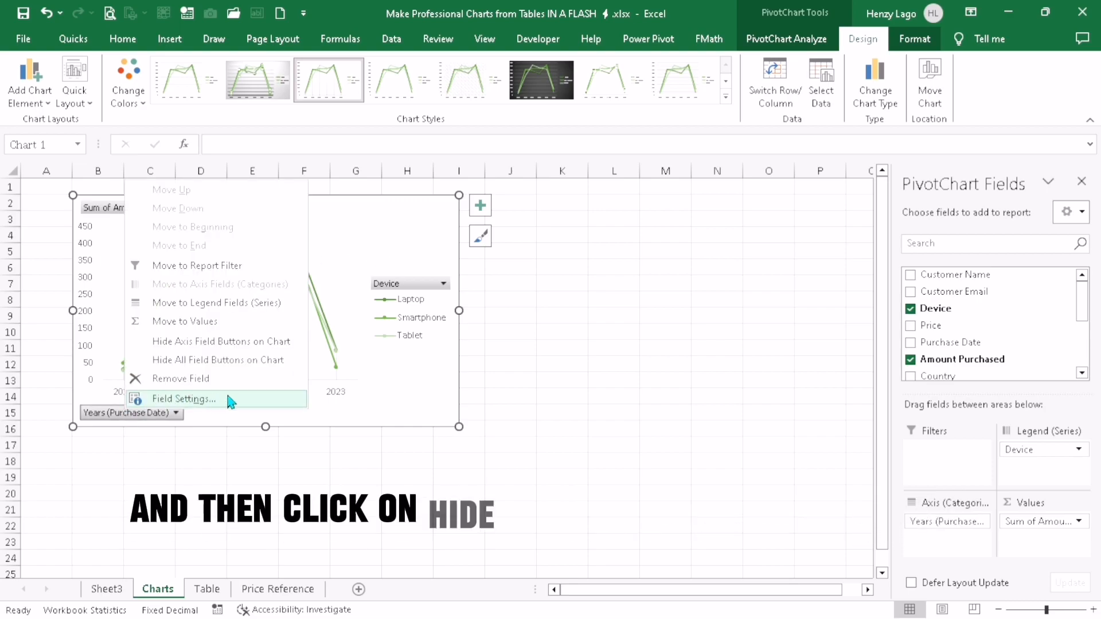
{"action": "left_click", "coordinate": [249, 361]}
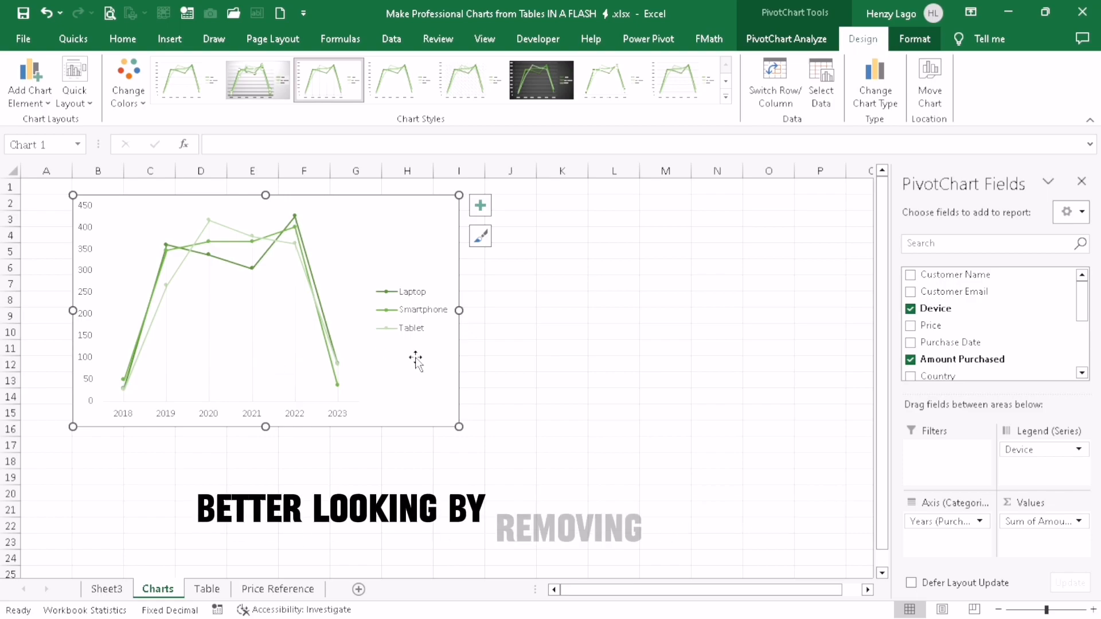
Turn off the gridlines on the Charts sheet
{"action": "left_click", "coordinate": [534, 364]}
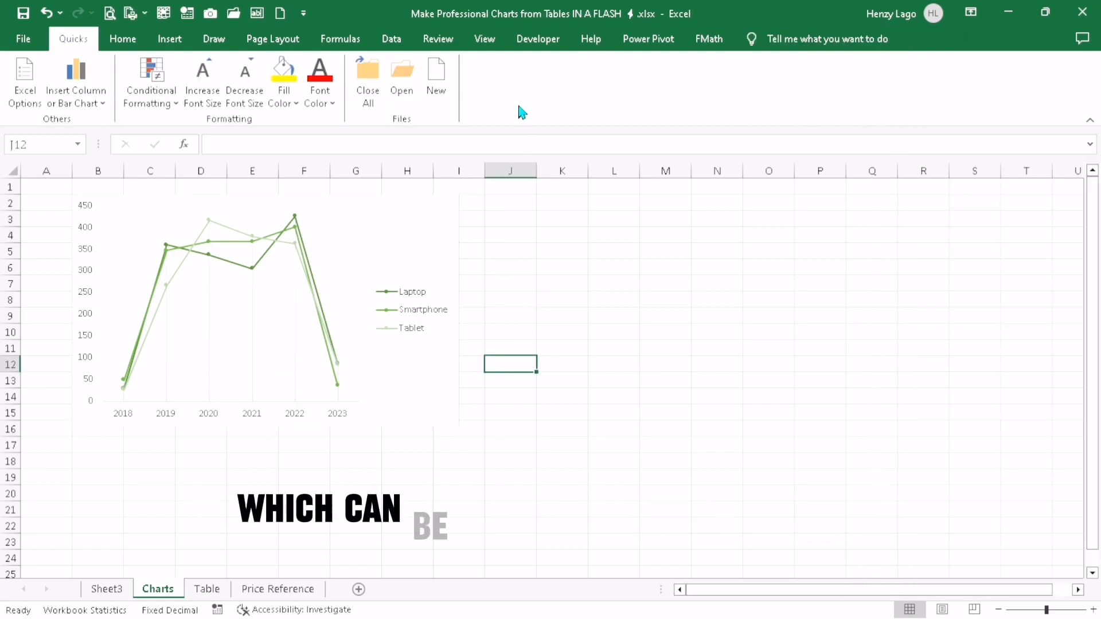
{"action": "left_click", "coordinate": [500, 41]}
{"action": "left_click", "coordinate": [185, 82]}
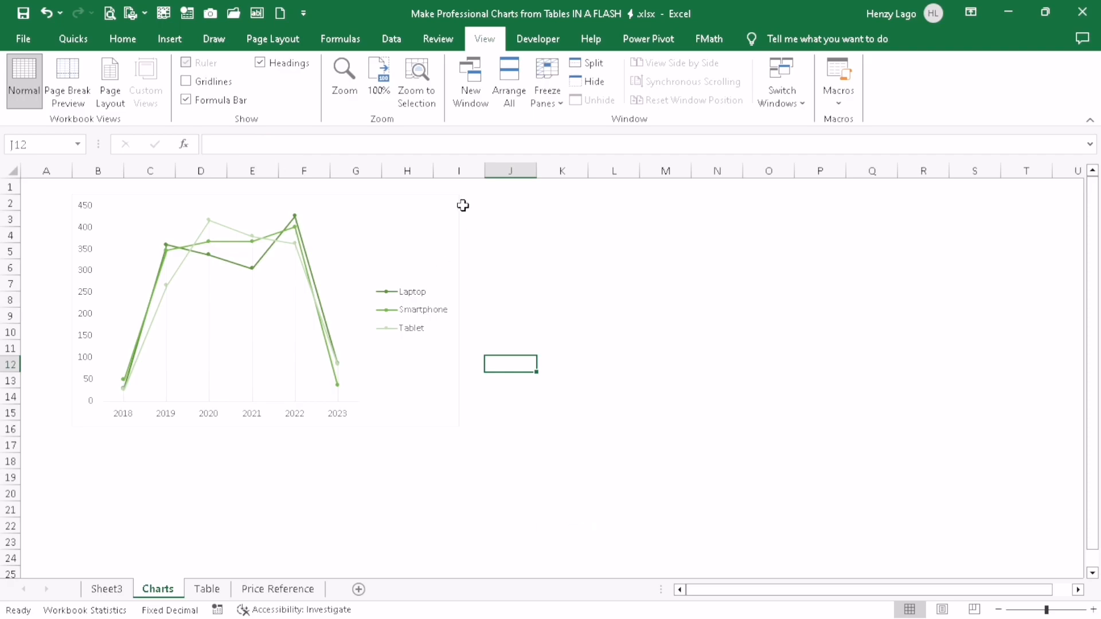
Format the line PivotChart's chart area with no border line
{"action": "right_click", "coordinate": [448, 344]}
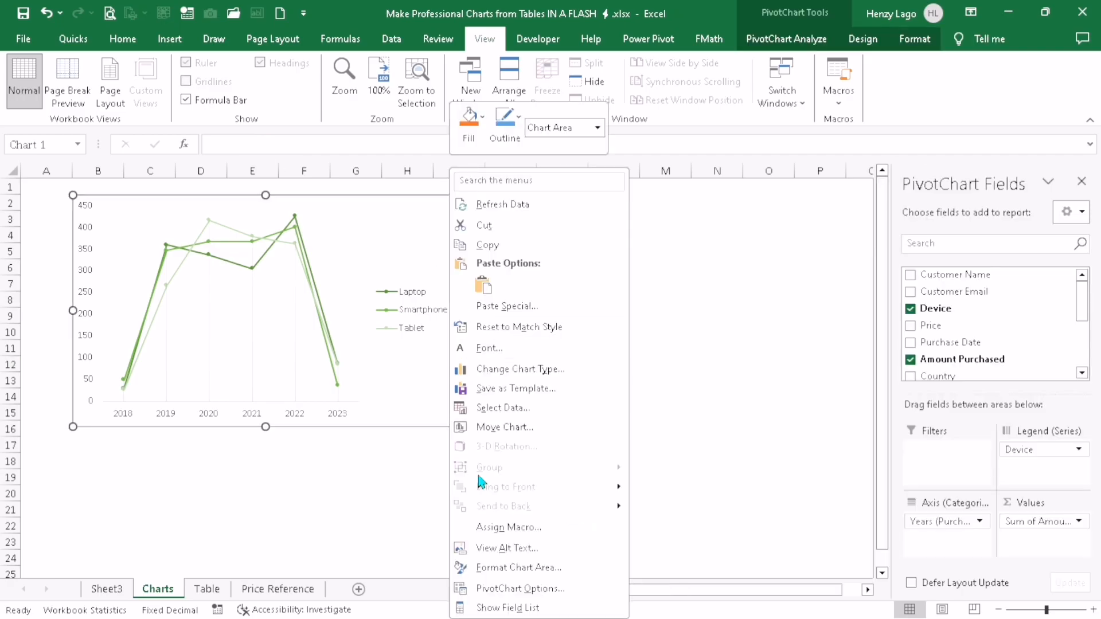
{"action": "left_click", "coordinate": [509, 566]}
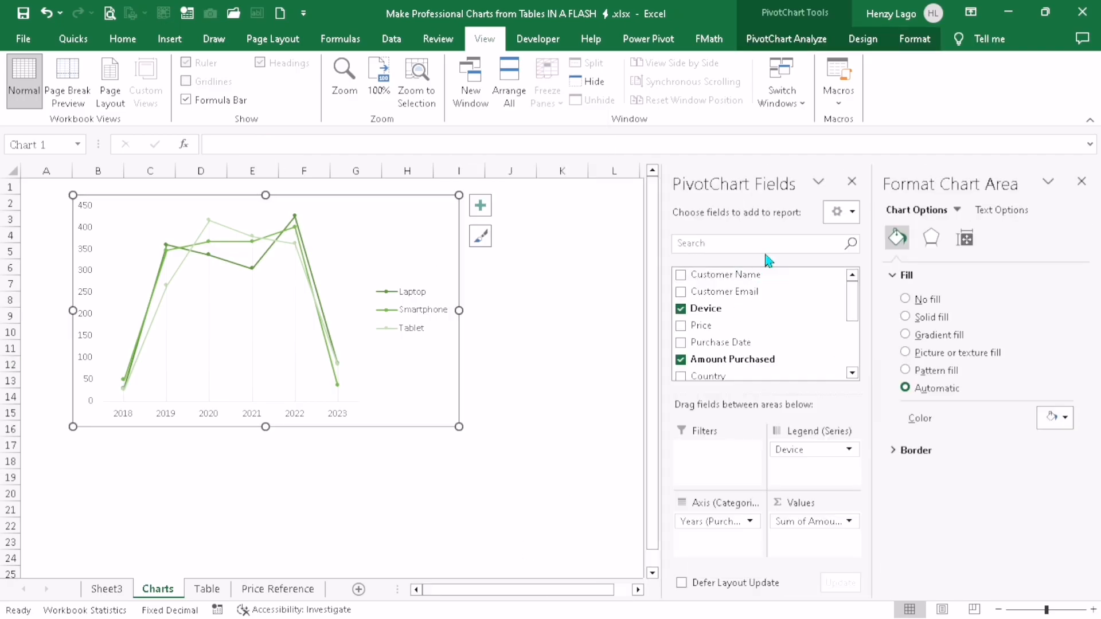
{"action": "left_click", "coordinate": [915, 456]}
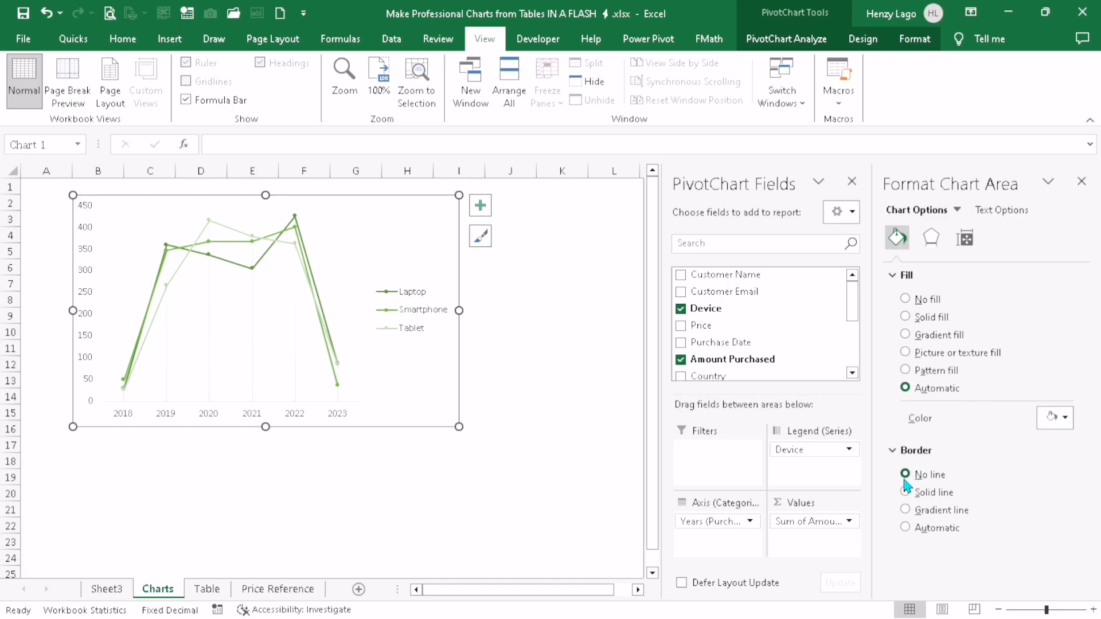
Add a centred outer shadow to the line PivotChart's chart area with 65% transparency and 12 pt blur
{"action": "left_click", "coordinate": [931, 237]}
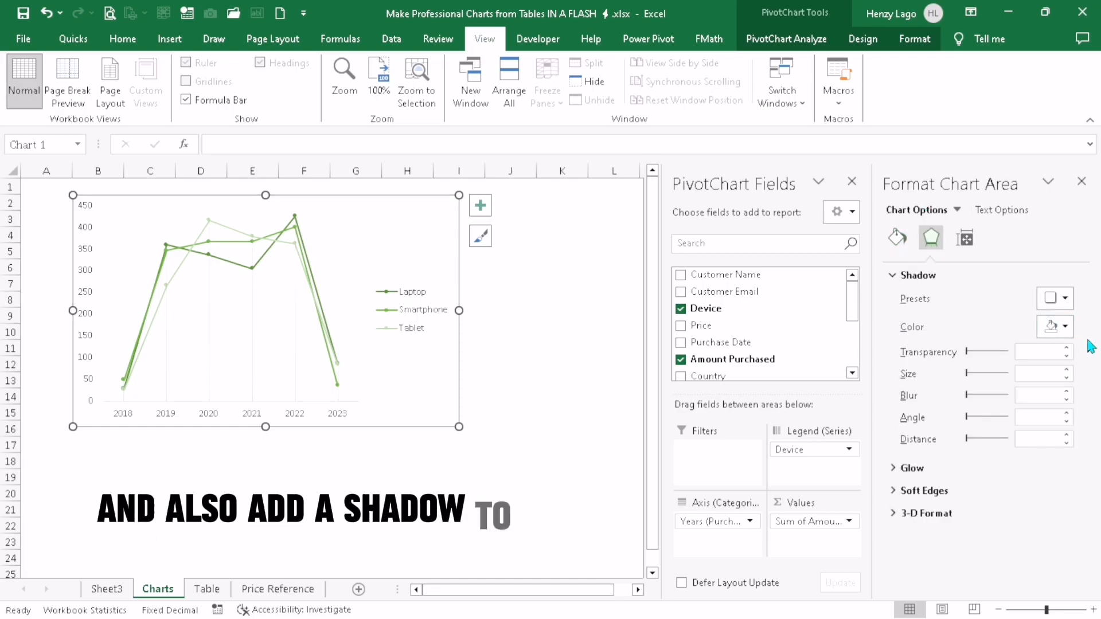
{"action": "left_click", "coordinate": [1055, 304]}
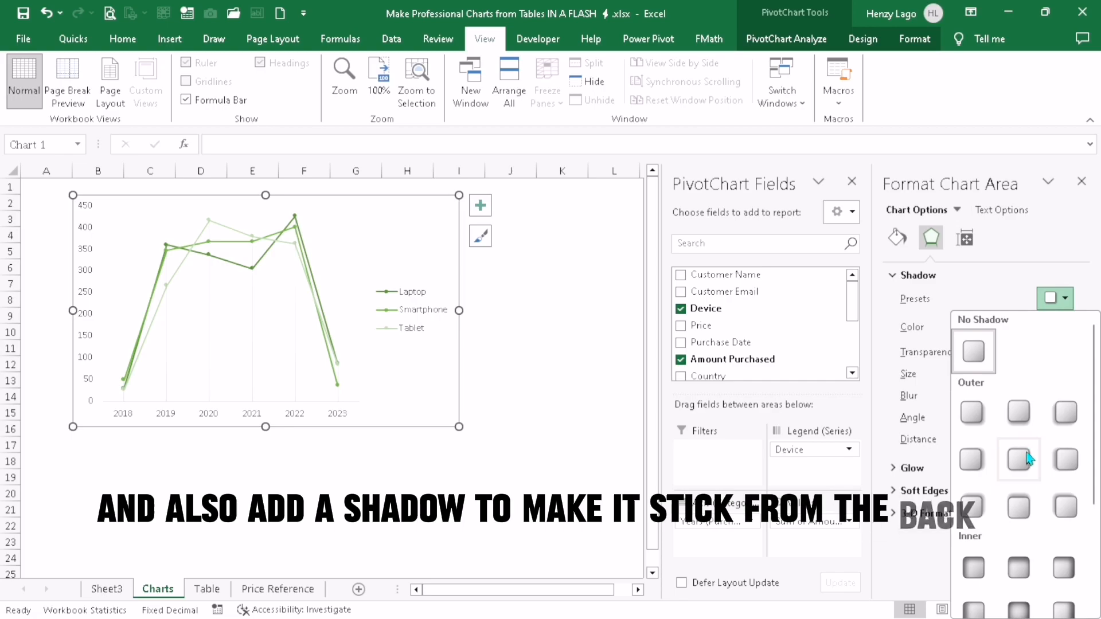
{"action": "left_click", "coordinate": [1008, 442]}
{"action": "double_click", "coordinate": [1067, 377]}
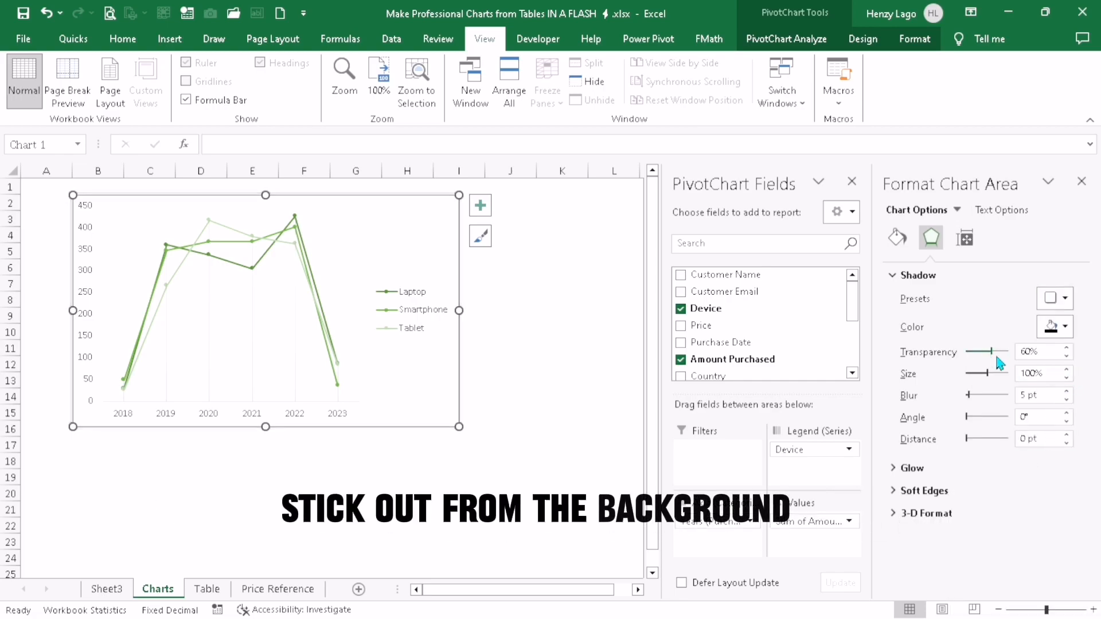
{"action": "left_click", "coordinate": [994, 353]}
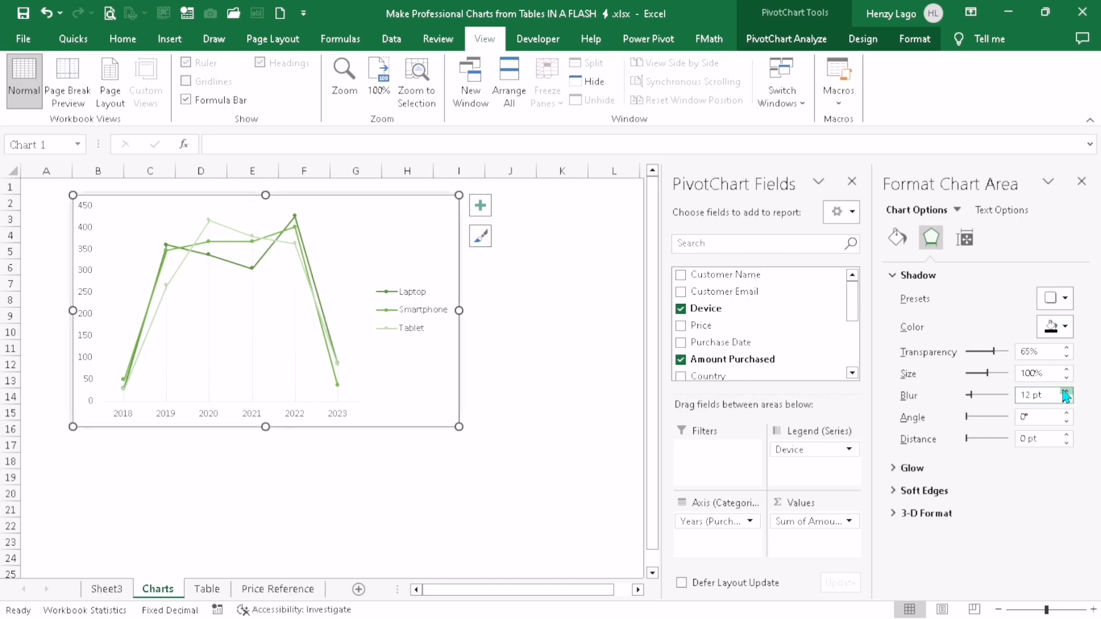
{"action": "left_click", "coordinate": [514, 360]}
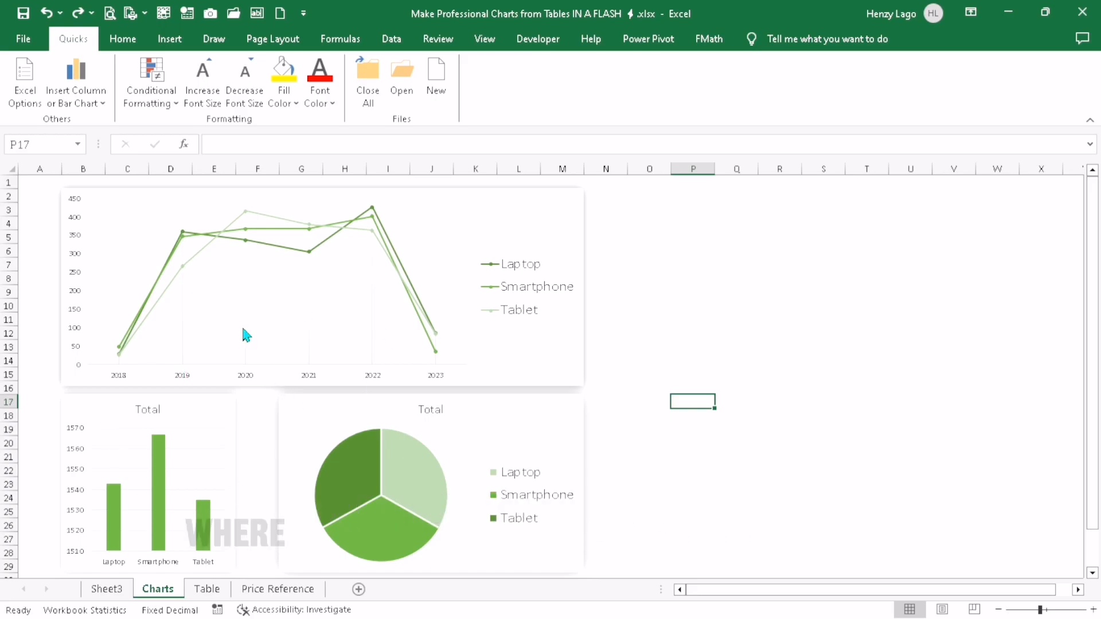
Review the line, column and pie charts on the Charts sheet and compare them with the purchase data on the Table sheet
{"action": "scroll", "coordinate": [153, 422], "scroll_direction": "down", "scroll_amount": 2}
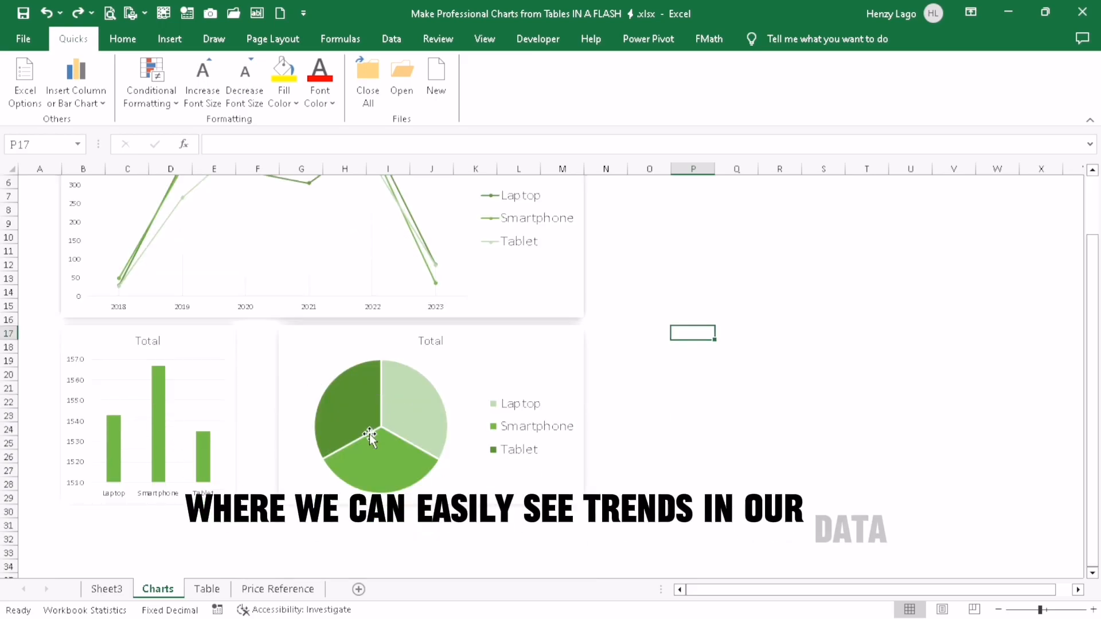
{"action": "scroll", "coordinate": [367, 434], "scroll_direction": "up", "scroll_amount": 2}
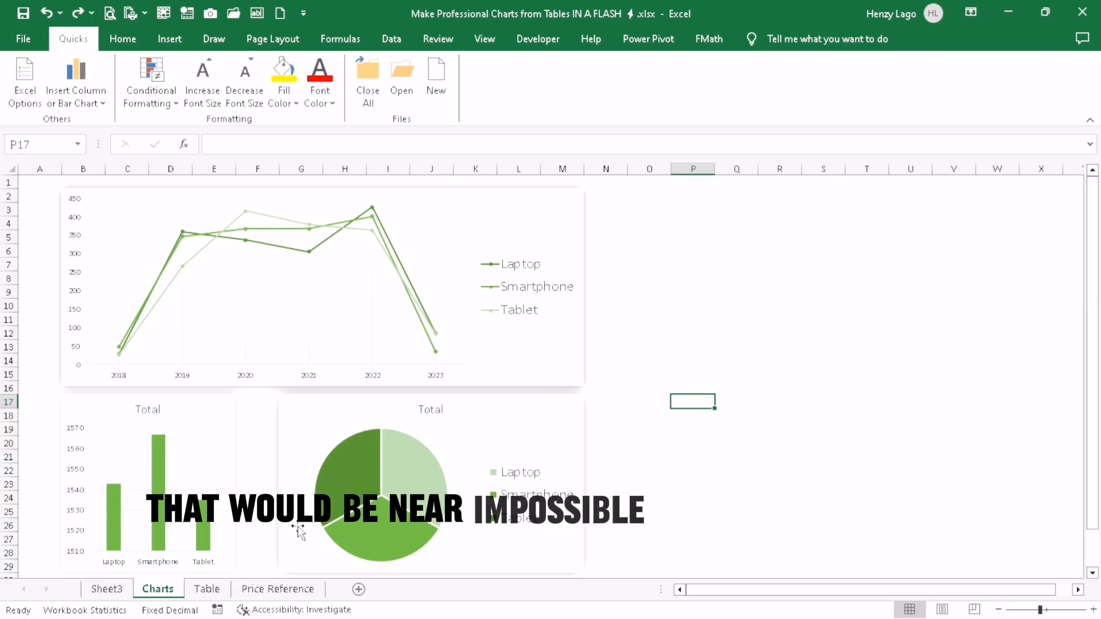
{"action": "left_click", "coordinate": [216, 591]}
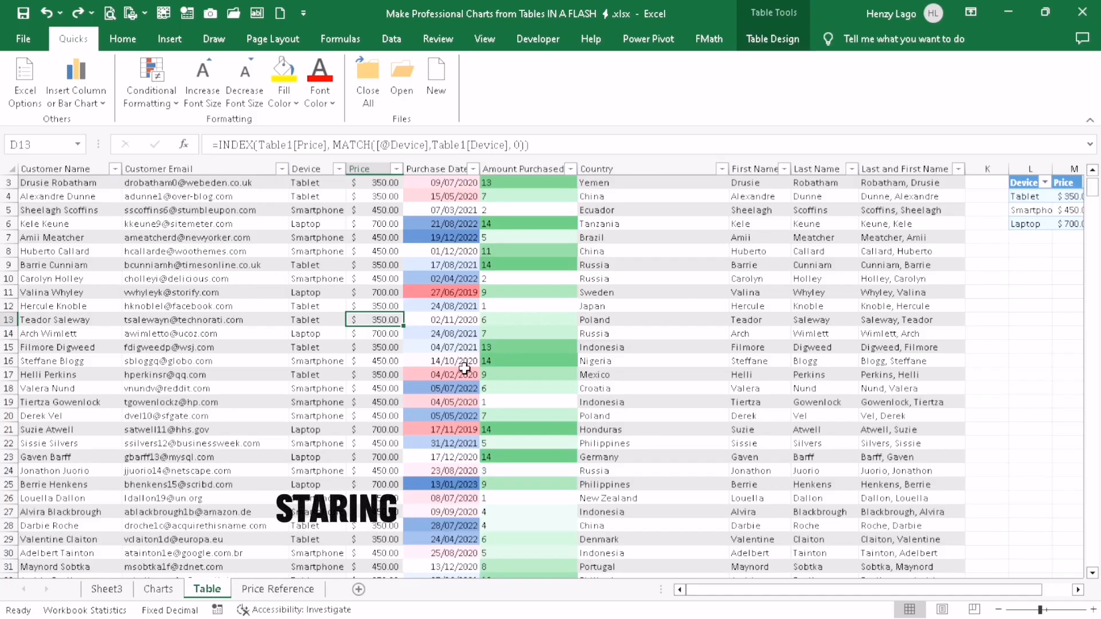
{"action": "scroll", "coordinate": [336, 324], "scroll_direction": "down", "scroll_amount": 1}
{"action": "scroll", "coordinate": [336, 325], "scroll_direction": "down", "scroll_amount": 5}
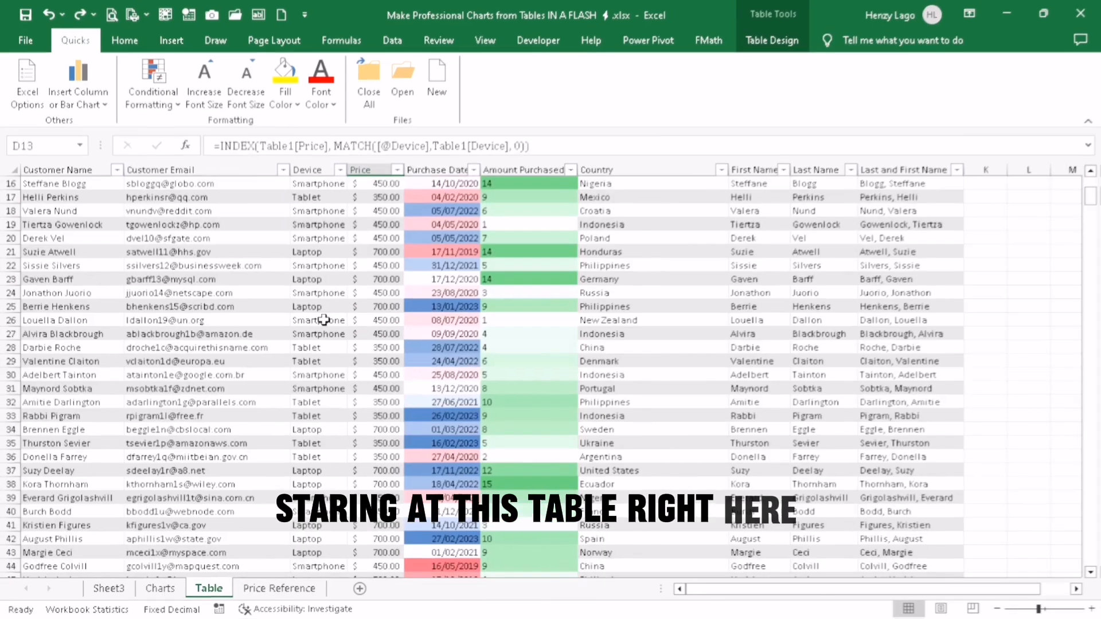